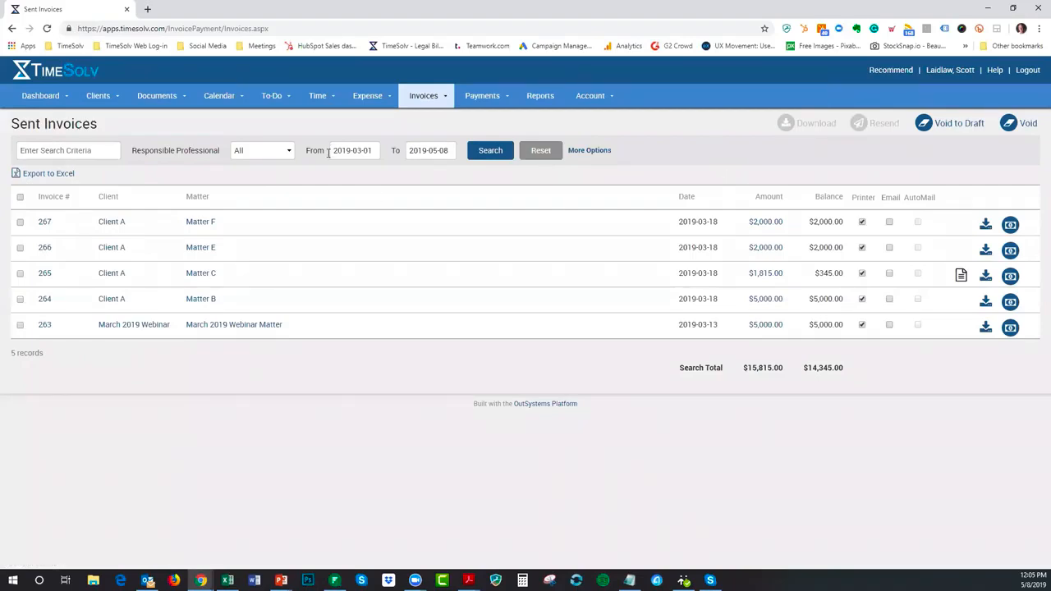
# Sort the sent invoices by balance from highest to lowest and open payment entry for Client A's Matter B invoice.
pyautogui.click(823, 202)
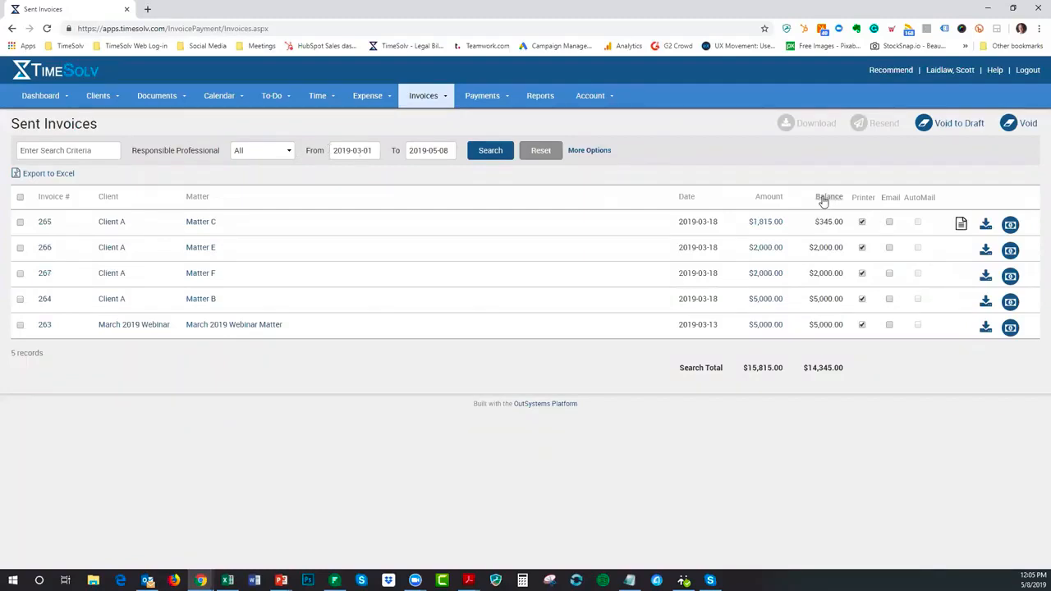
pyautogui.click(823, 202)
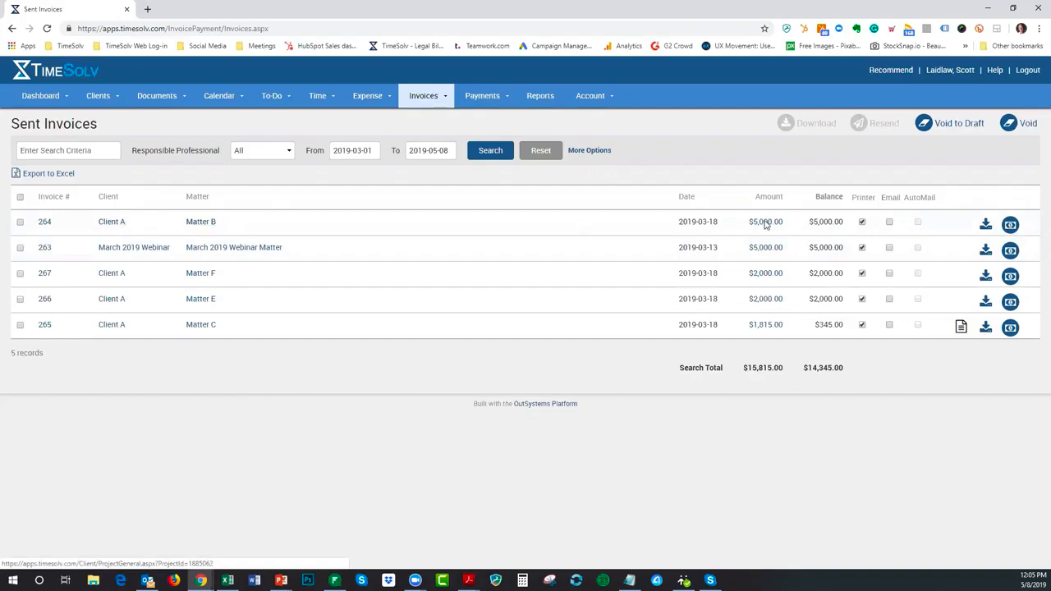
pyautogui.click(1010, 226)
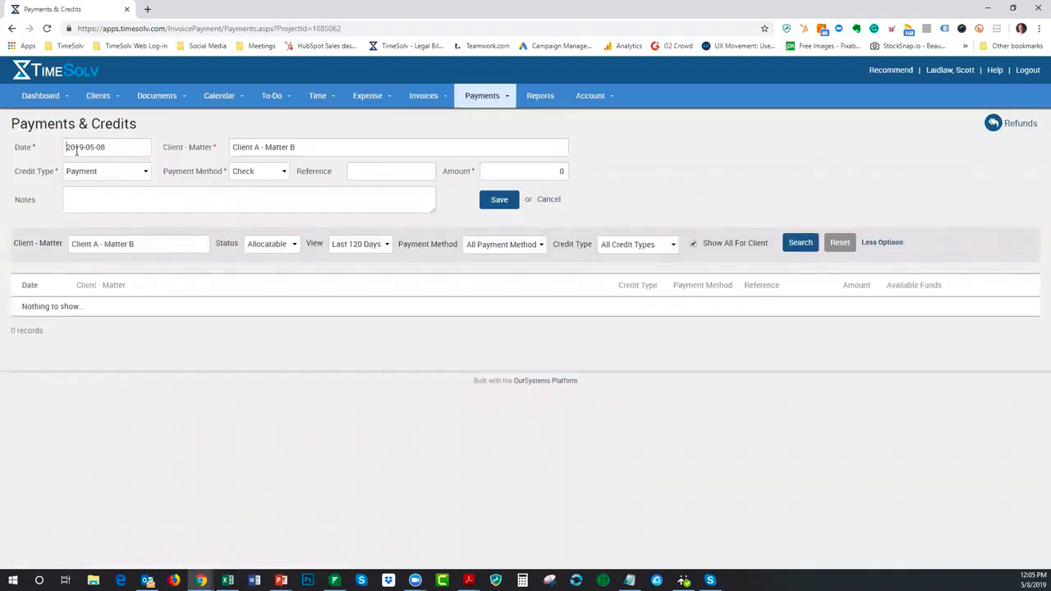
# Record and save a payment of 5000 for Client A - Matter B with Payment as credit type and Check as method.
pyautogui.doubleClick(563, 171)
pyautogui.click(129, 171)
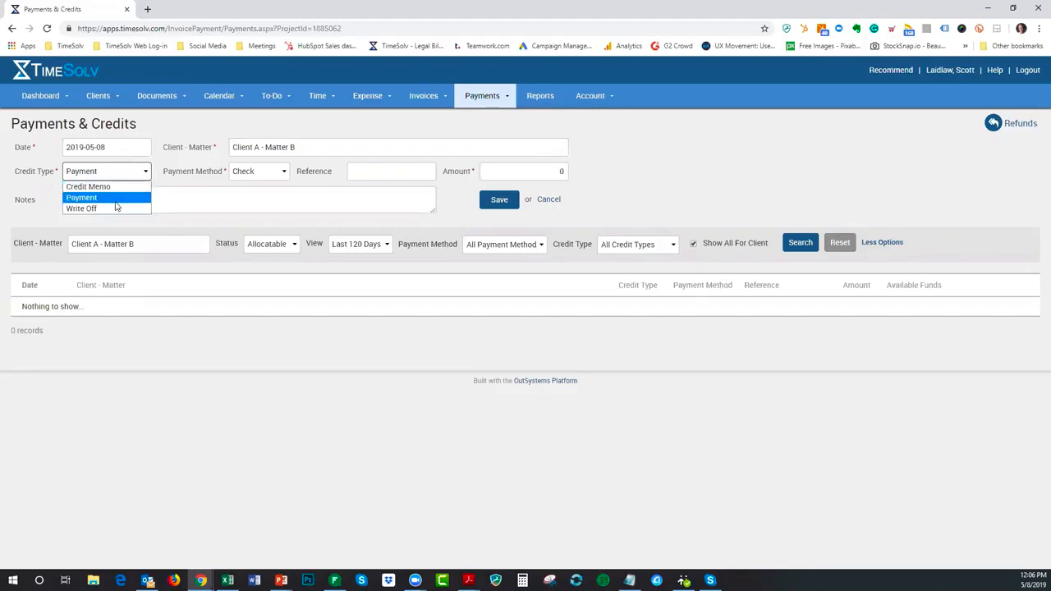
pyautogui.click(116, 197)
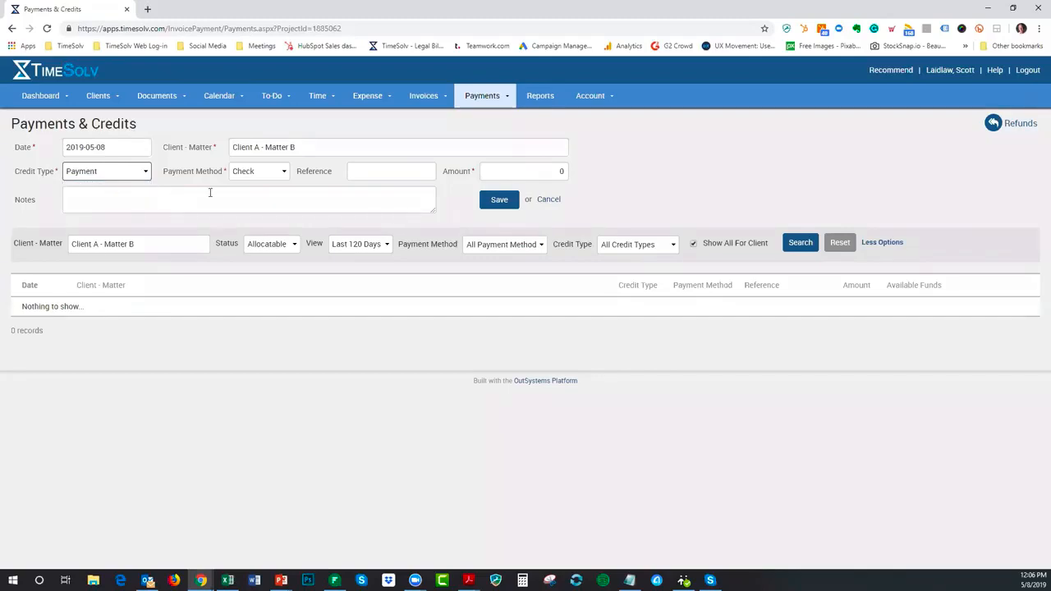
pyautogui.click(270, 175)
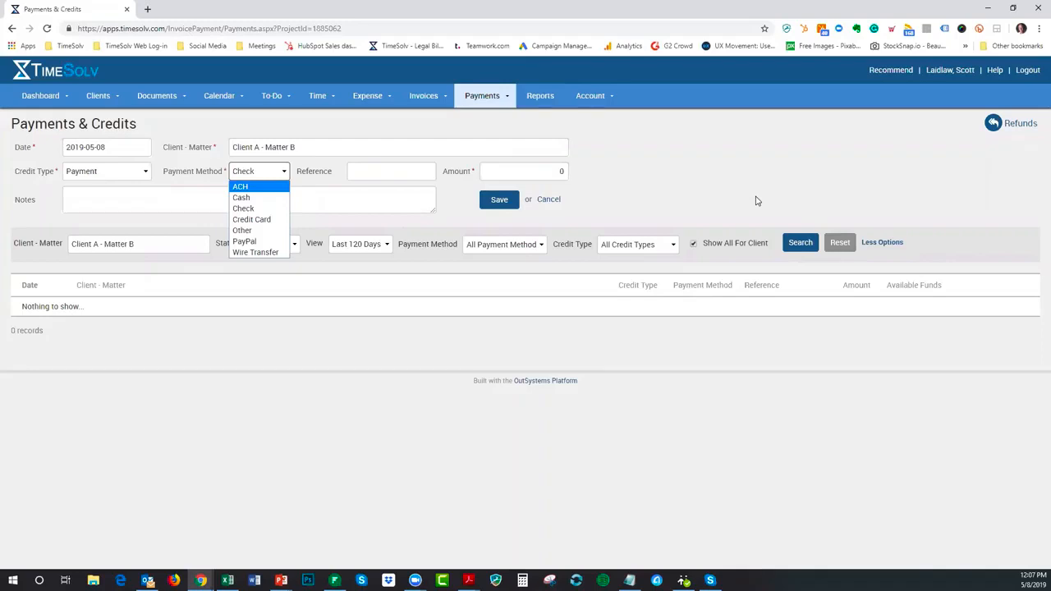
pyautogui.click(245, 208)
pyautogui.click(379, 172)
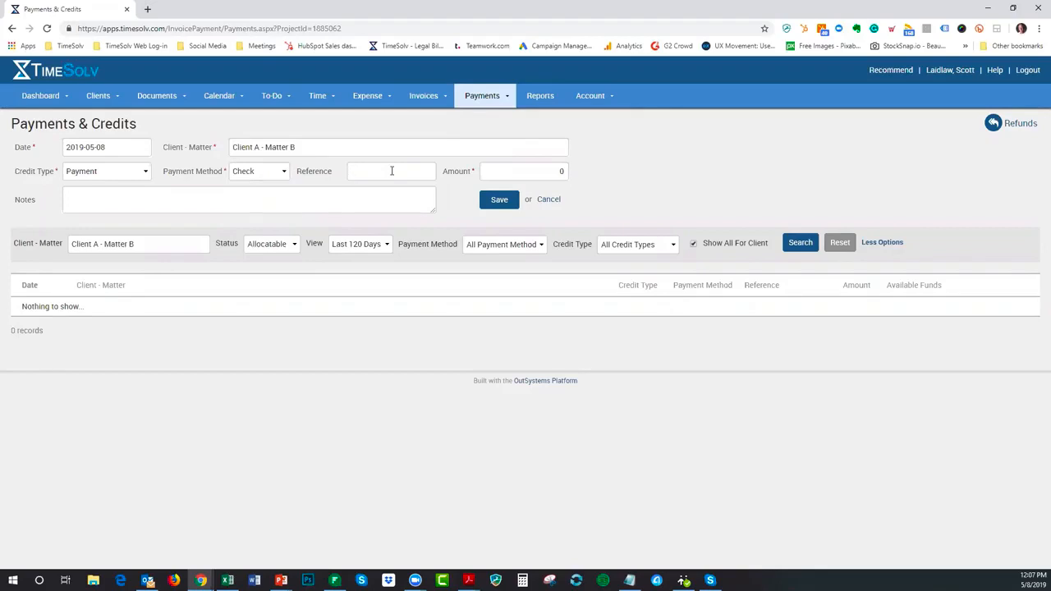
pyautogui.doubleClick(558, 171)
pyautogui.write('5000')
pyautogui.click(87, 195)
pyautogui.click(498, 201)
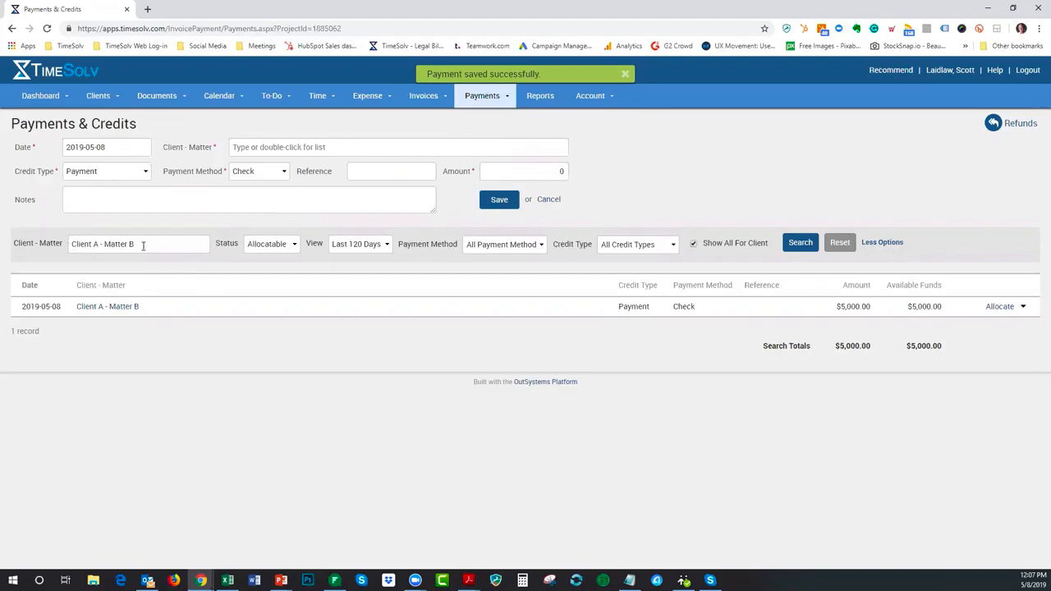
pyautogui.click(284, 246)
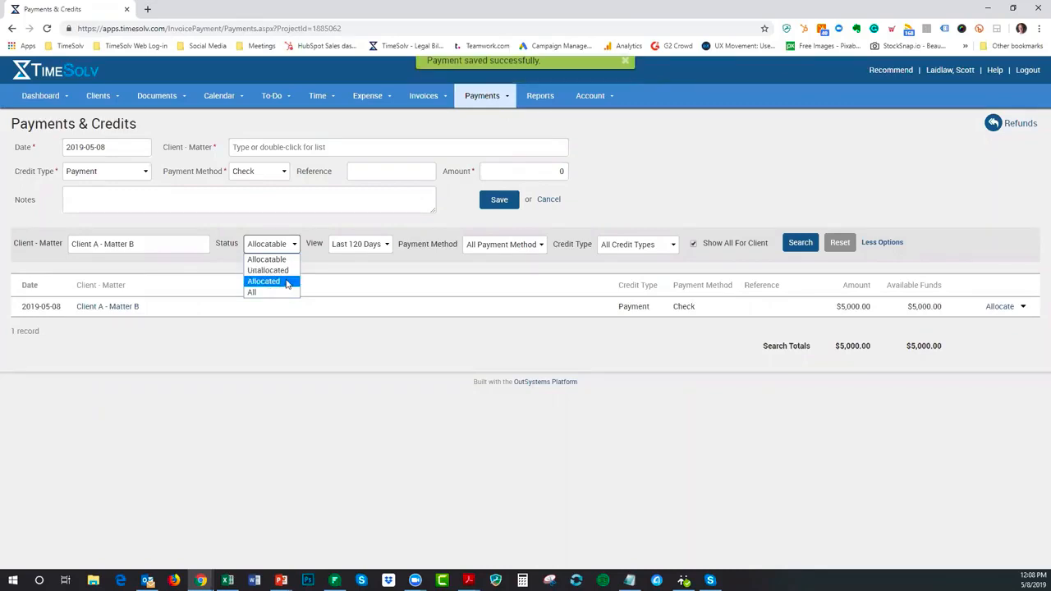
pyautogui.click(380, 242)
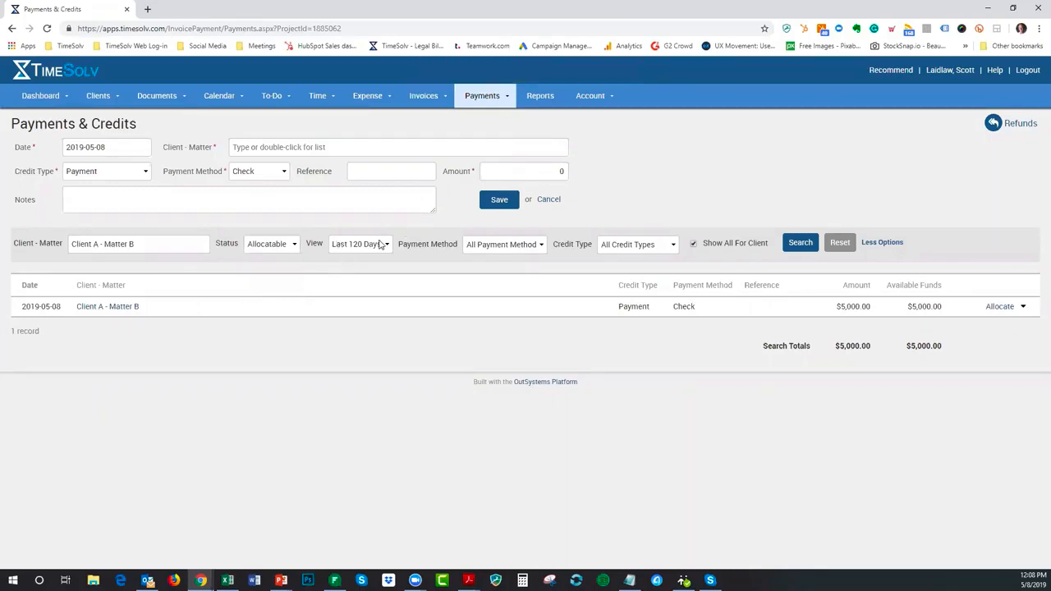
pyautogui.click(354, 248)
pyautogui.click(443, 230)
# Open the credit allocation for the saved Client A - Matter B payment.
pyautogui.click(999, 307)
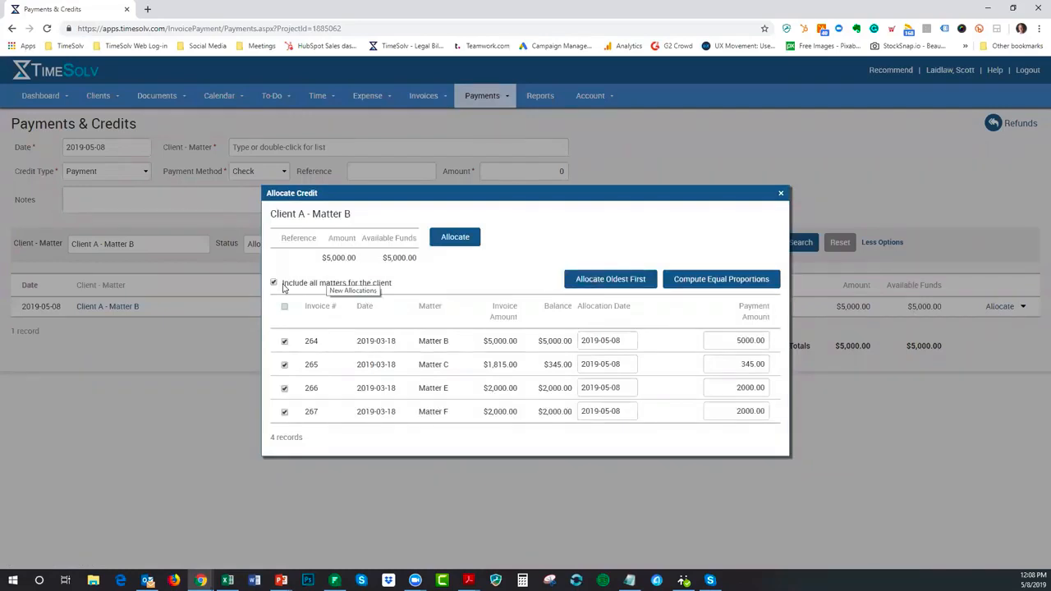
pyautogui.moveTo(318, 282); pyautogui.dragTo(394, 284)
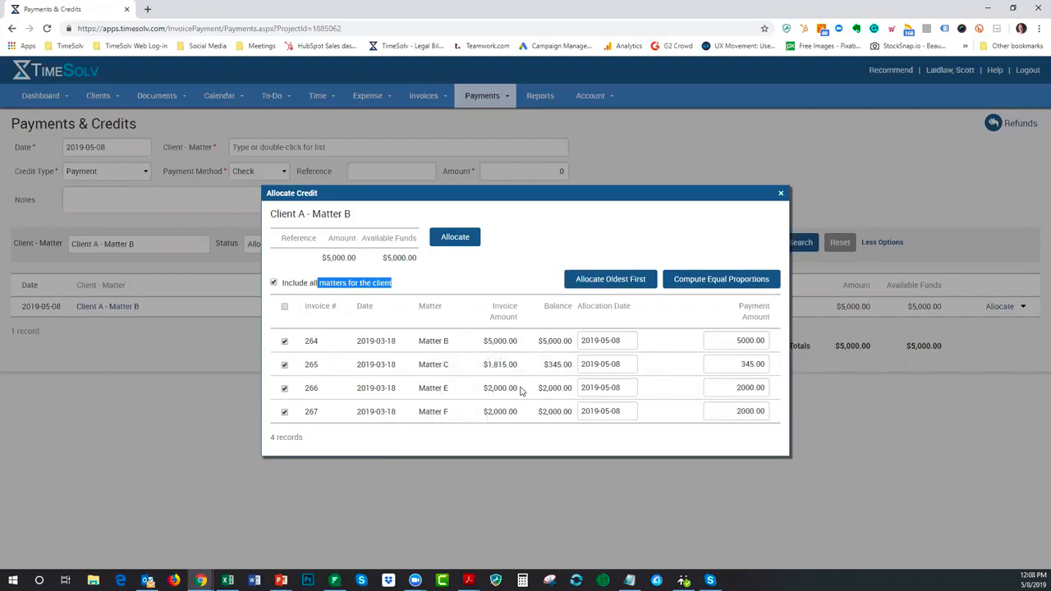
pyautogui.click(427, 285)
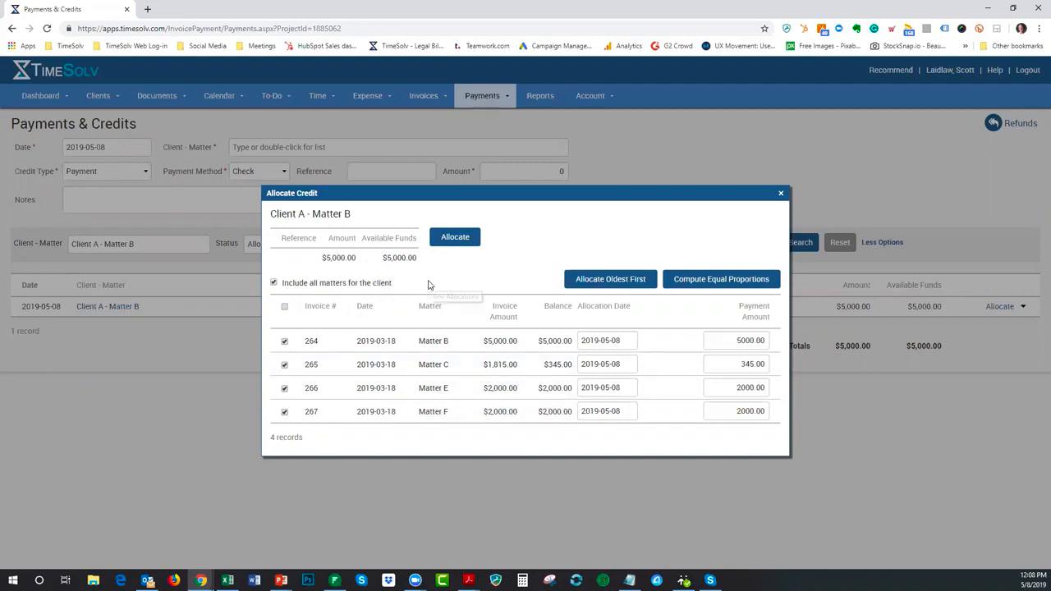
# Try limiting the allocation to Matter B's invoice and include all matters for the client again.
pyautogui.click(274, 283)
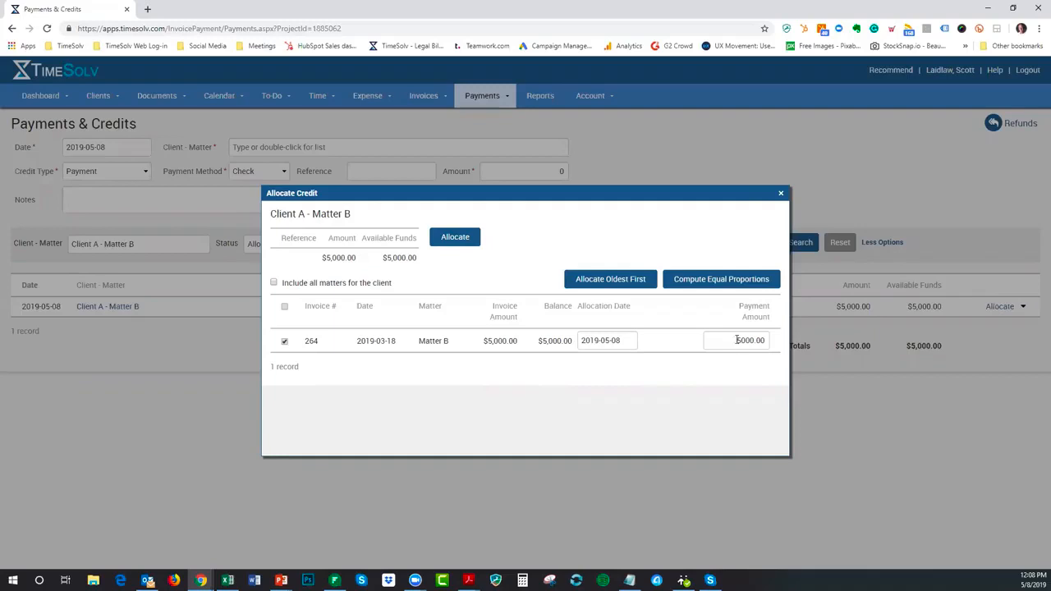
pyautogui.moveTo(736, 340); pyautogui.dragTo(753, 343)
pyautogui.click(274, 282)
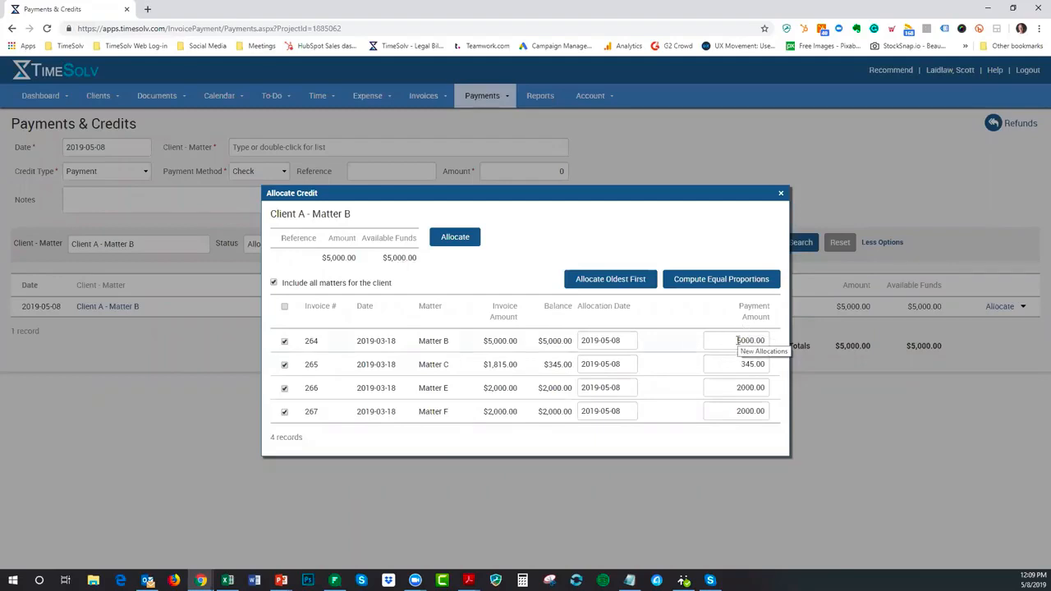
# Try a 4000.00 payment amount on Matter B's invoice, plus the oldest-first and equal-proportions allocations across the client's invoices.
pyautogui.moveTo(736, 339); pyautogui.dragTo(748, 363)
pyautogui.write('4')
pyautogui.click(669, 242)
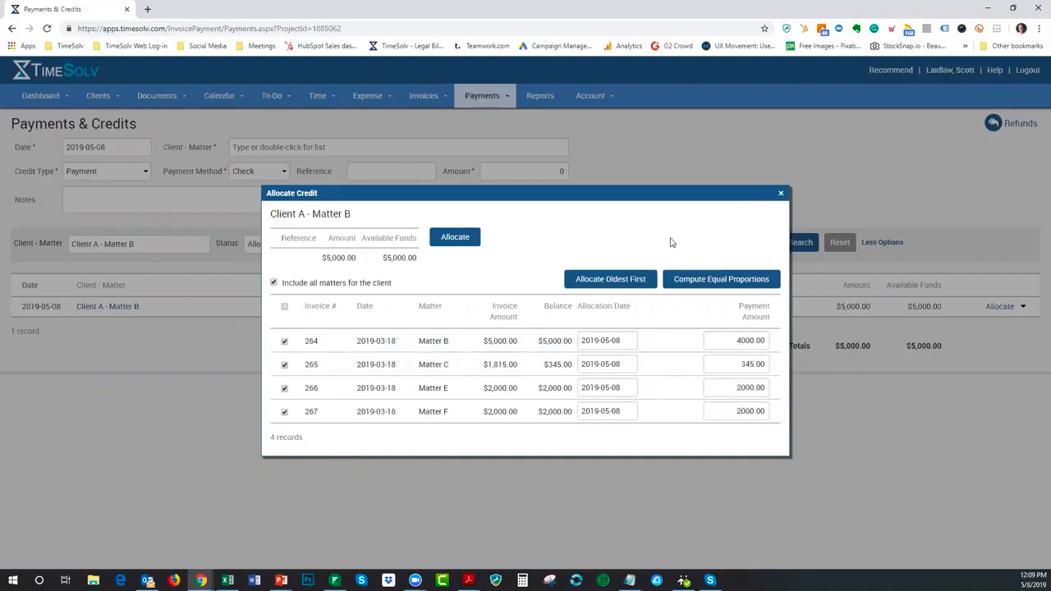
pyautogui.click(598, 280)
pyautogui.click(699, 281)
# Exclude the client's other matters, allocate the full 5000.00 to Matter B's invoice and save the allocation.
pyautogui.moveTo(312, 214); pyautogui.dragTo(353, 215)
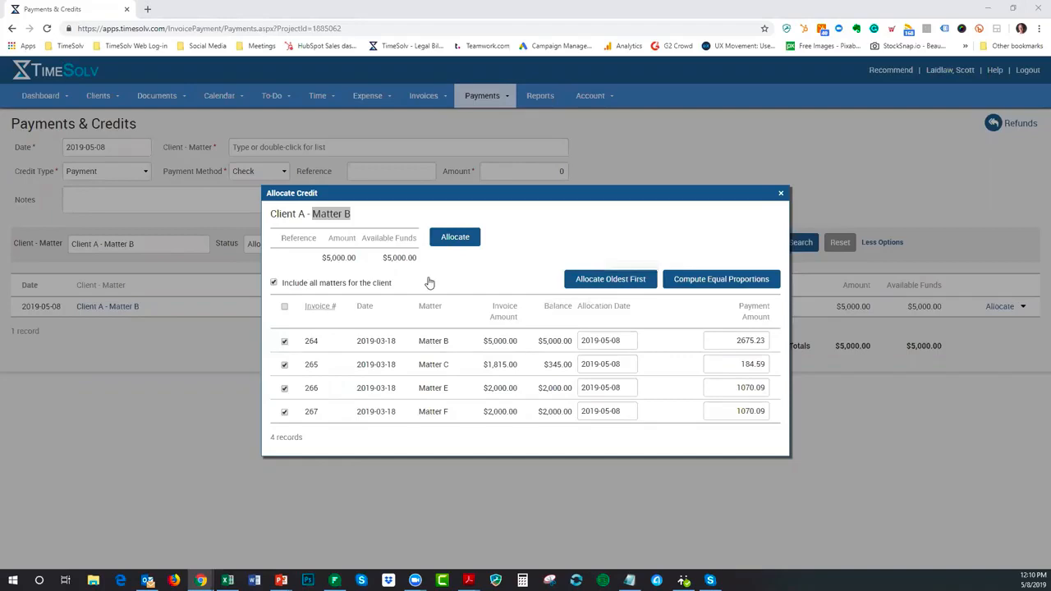
pyautogui.click(273, 284)
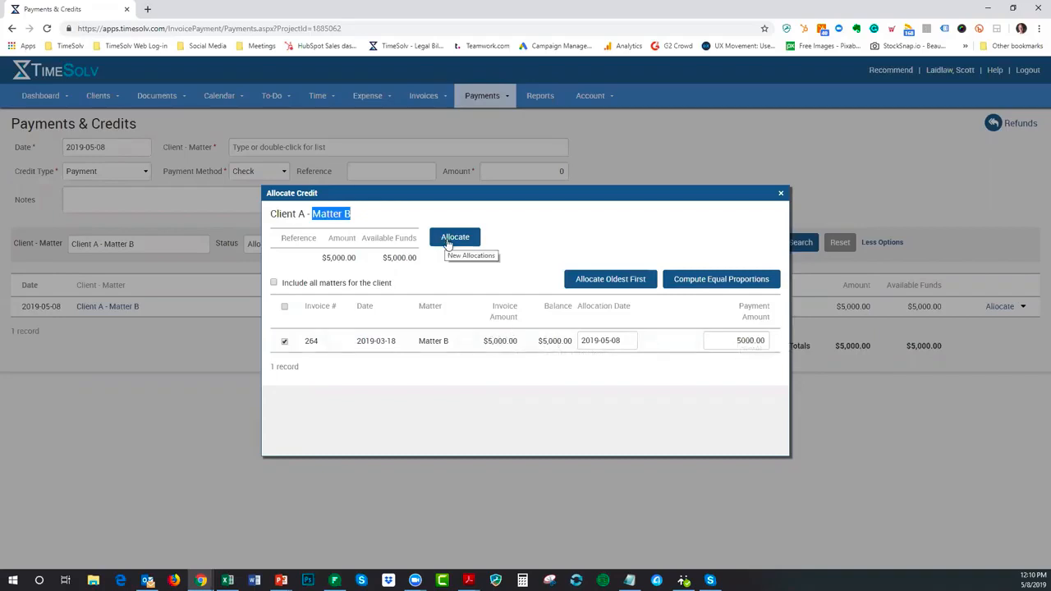
pyautogui.click(460, 239)
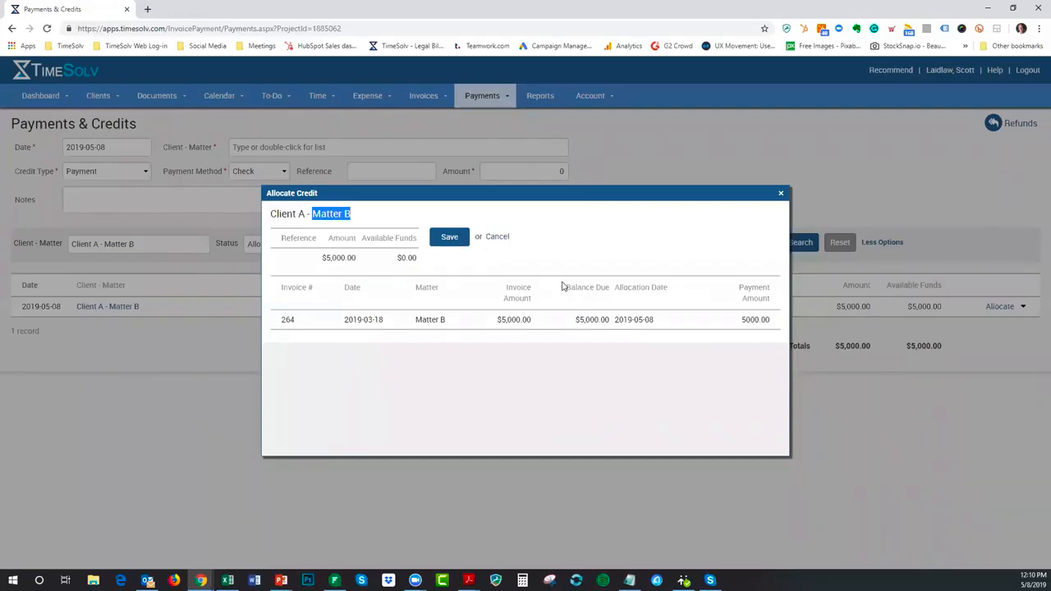
pyautogui.click(448, 239)
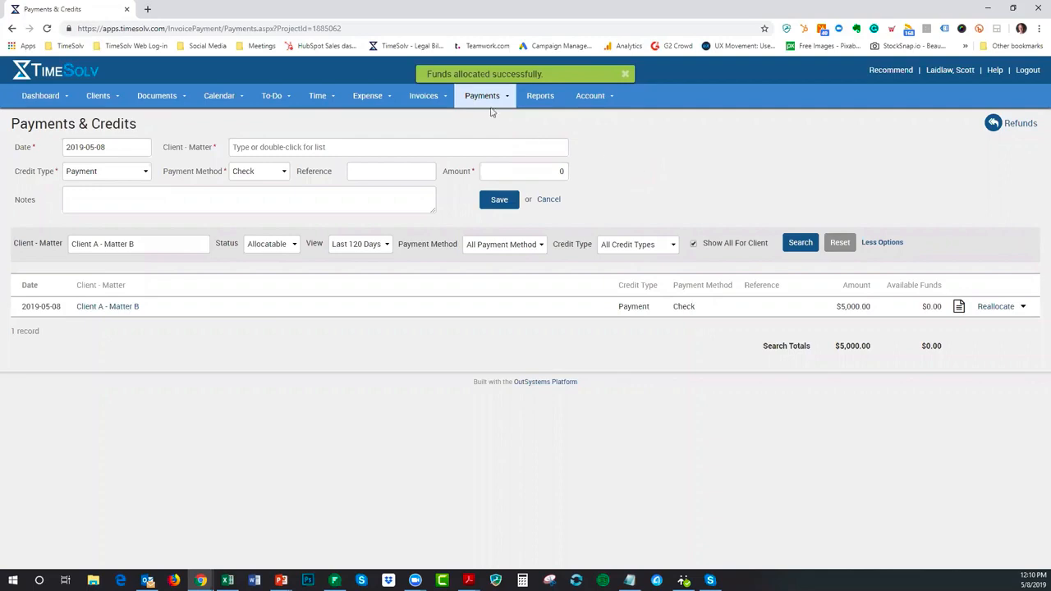
# Open the sent invoices list to check the balance of Matter B's invoice.
pyautogui.moveTo(422, 100)
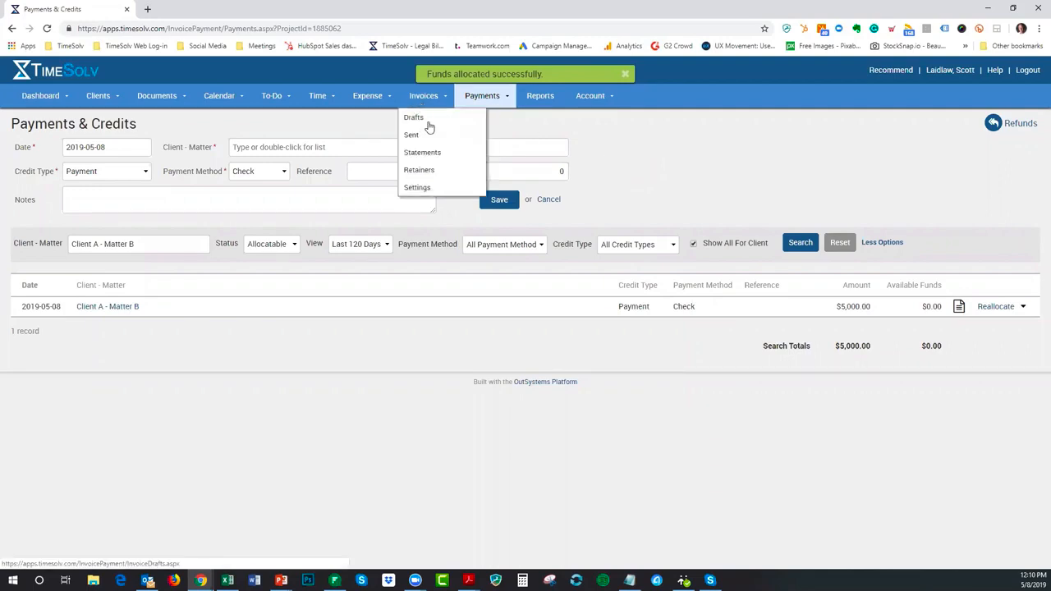
pyautogui.click(426, 141)
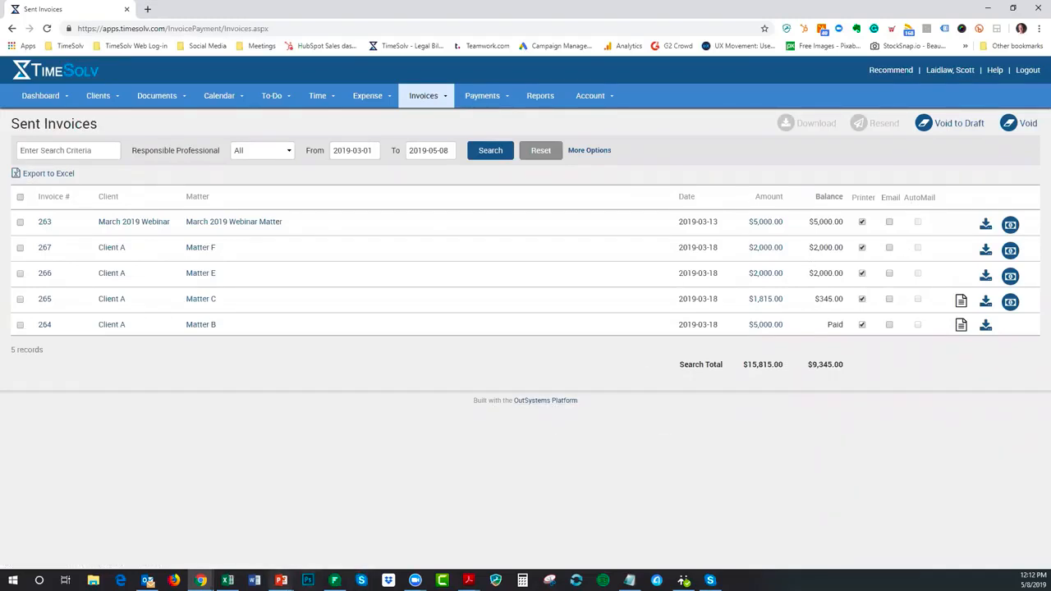
# Switch to the PowerPoint slide show to view the payment allocations slide.
pyautogui.click(280, 581)
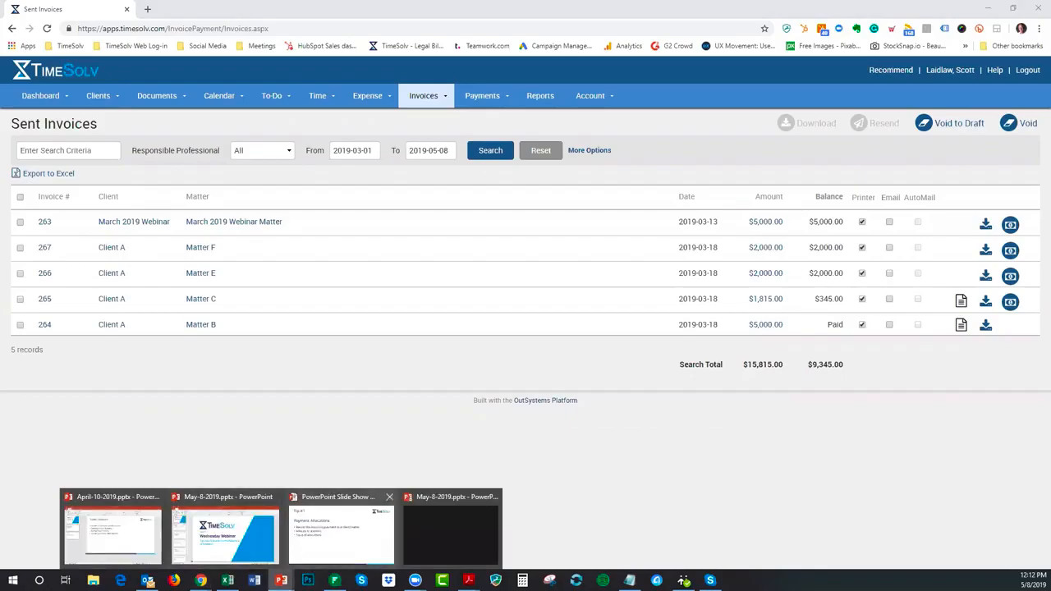
pyautogui.click(325, 544)
pyautogui.click(423, 393)
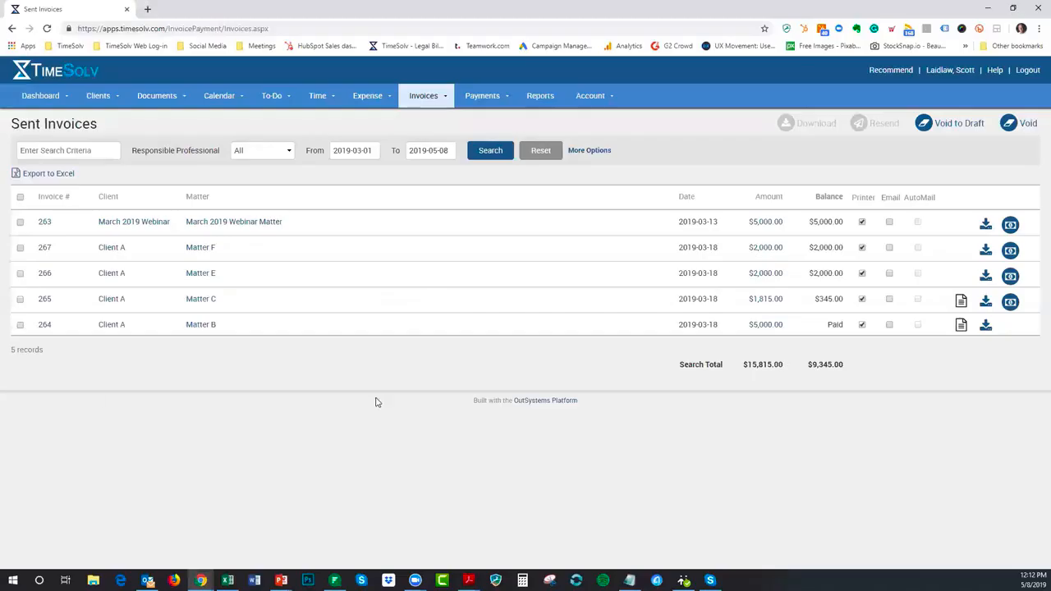
# Open the draft invoices list, view the options for creating new draft invoices and cancel without creating any.
pyautogui.click(452, 98)
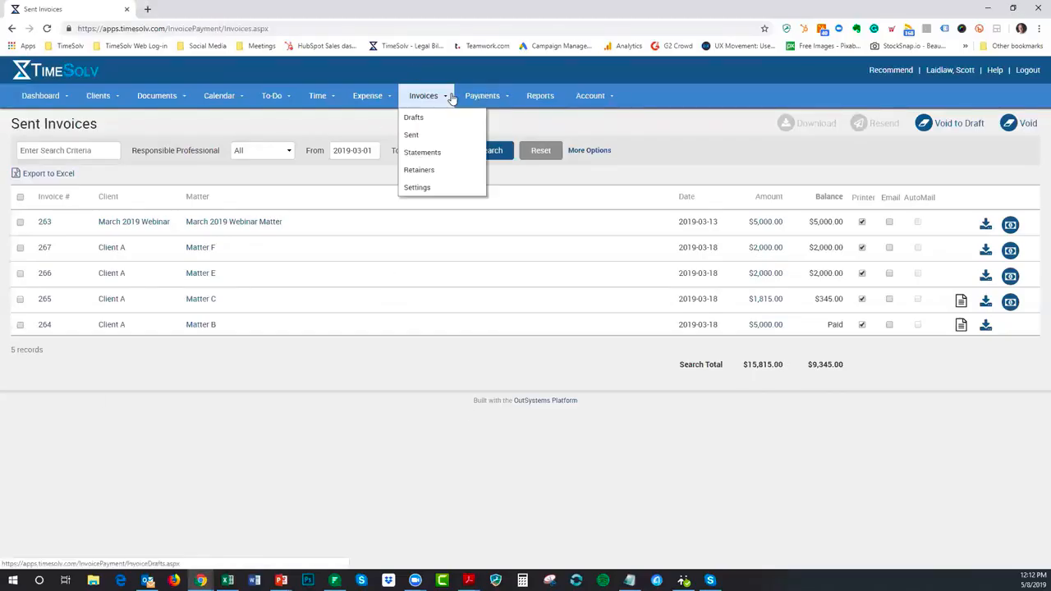
pyautogui.click(413, 119)
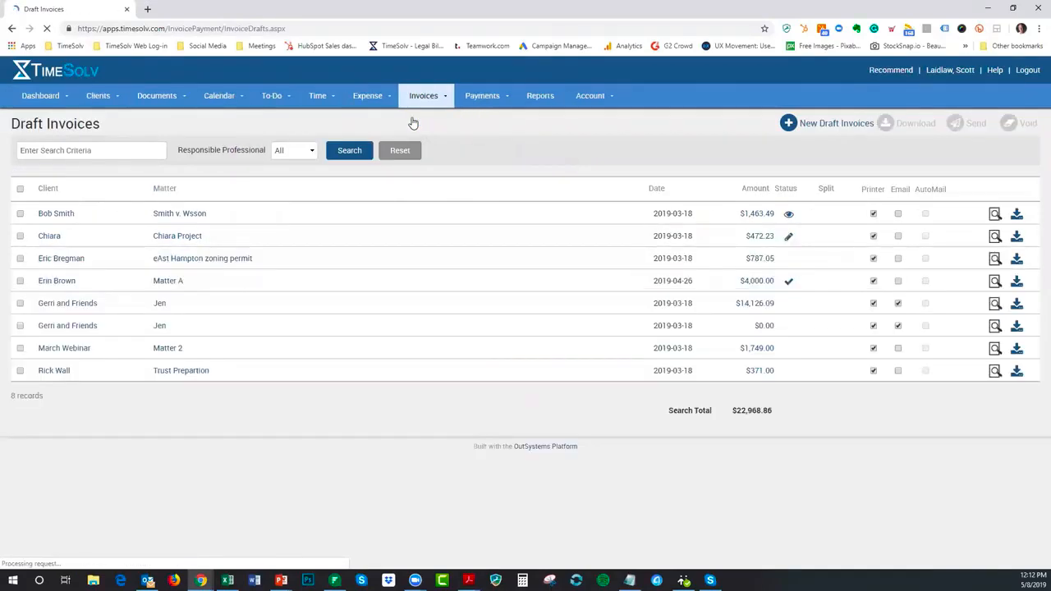
pyautogui.click(835, 127)
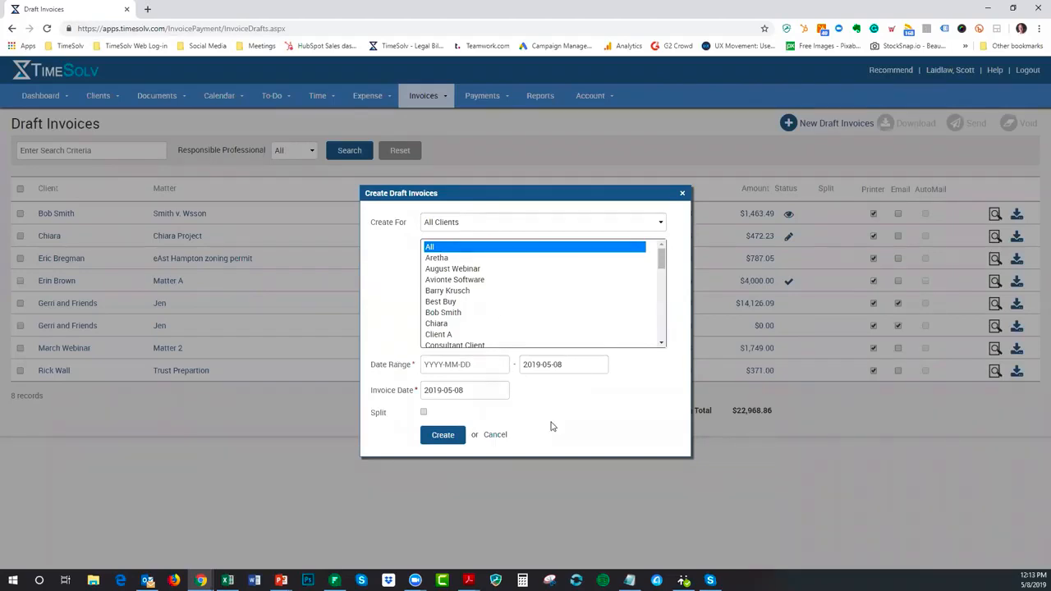
pyautogui.click(496, 435)
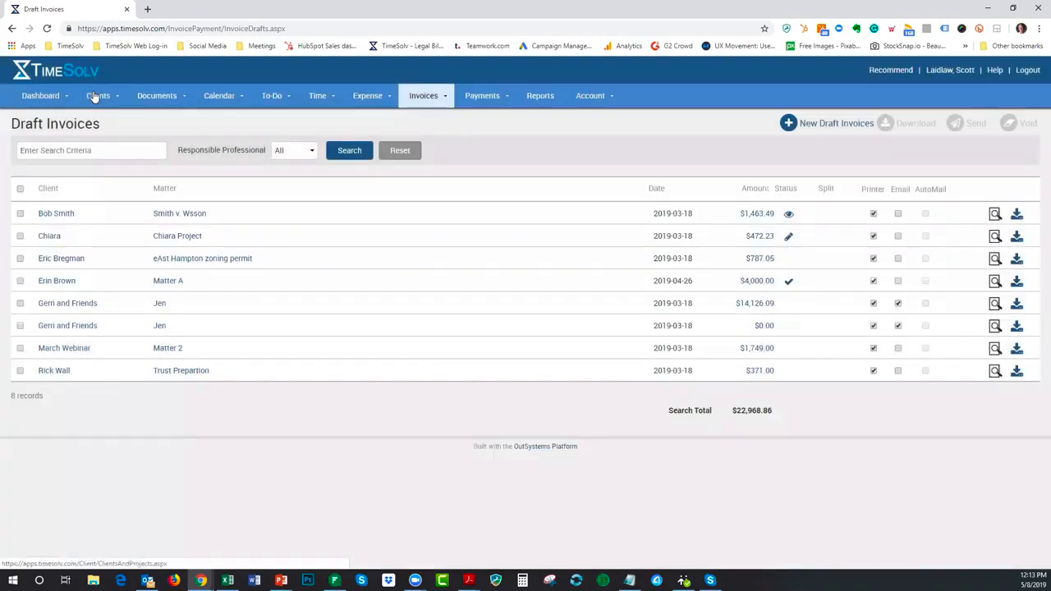
# Open the invoice settings of the matter belonging to the client listed just above Client A and set its billing arrangement to Expense Only.
pyautogui.moveTo(96, 97)
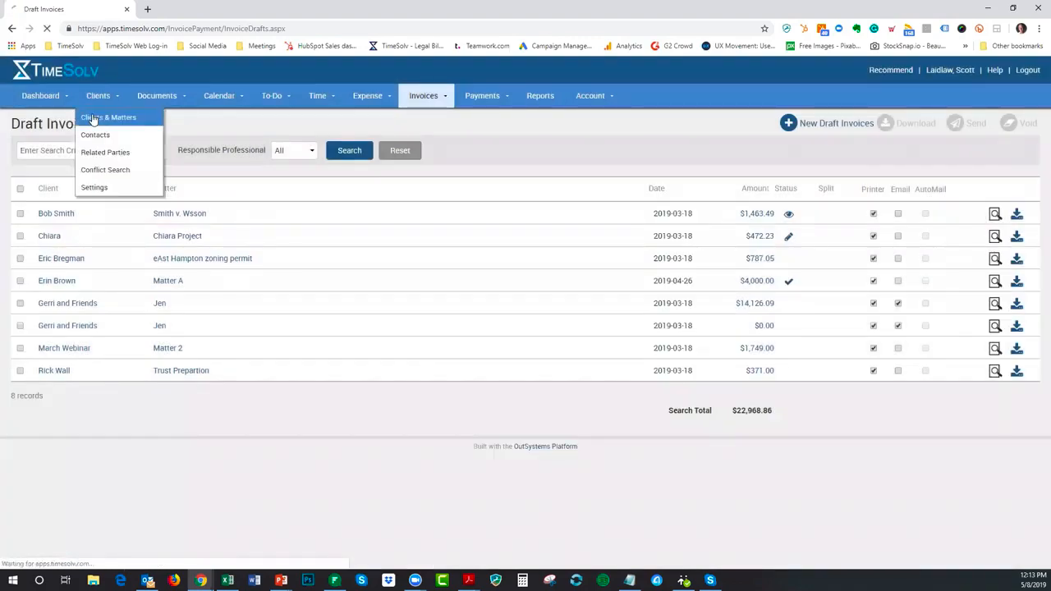
pyautogui.click(93, 119)
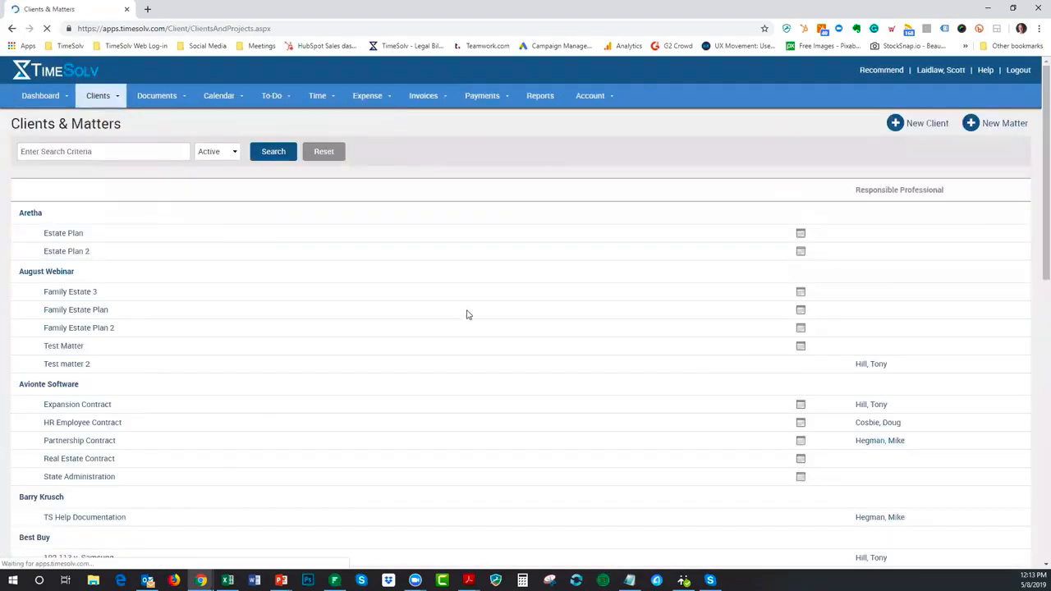
pyautogui.scroll(-4, 451, 303)
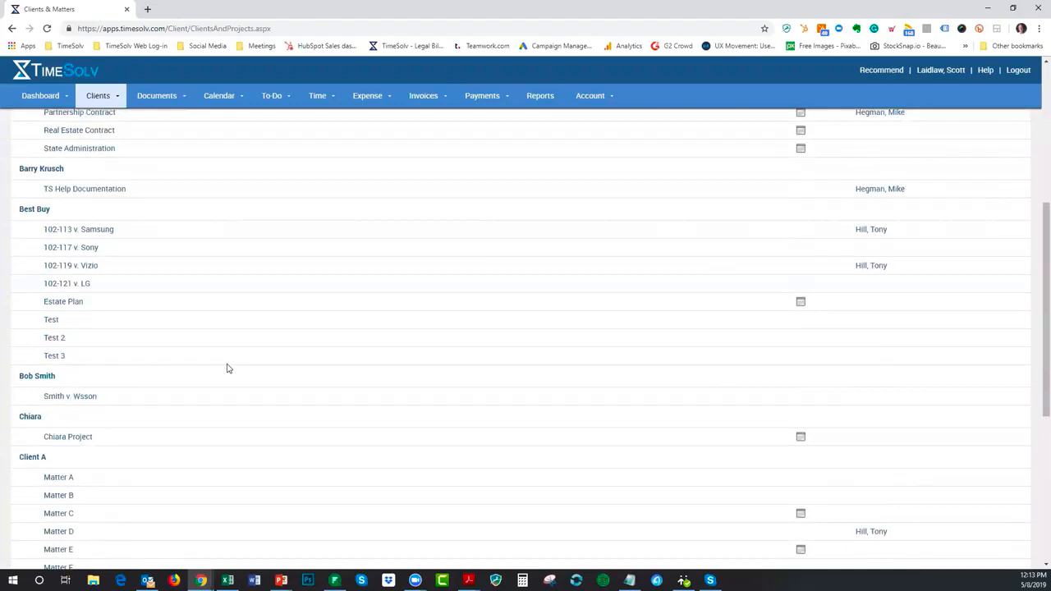
pyautogui.click(70, 438)
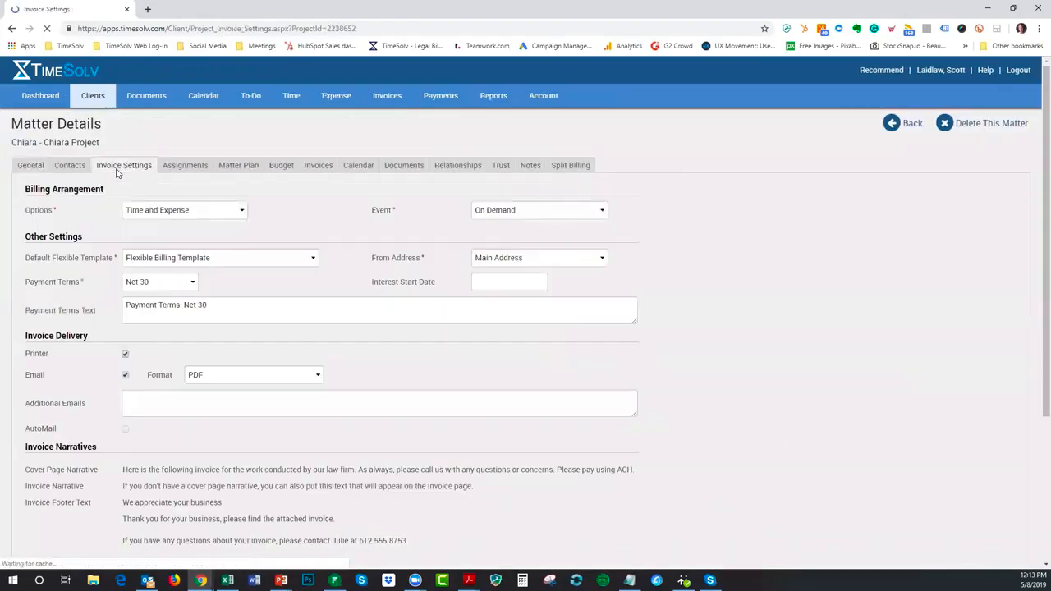
pyautogui.click(211, 215)
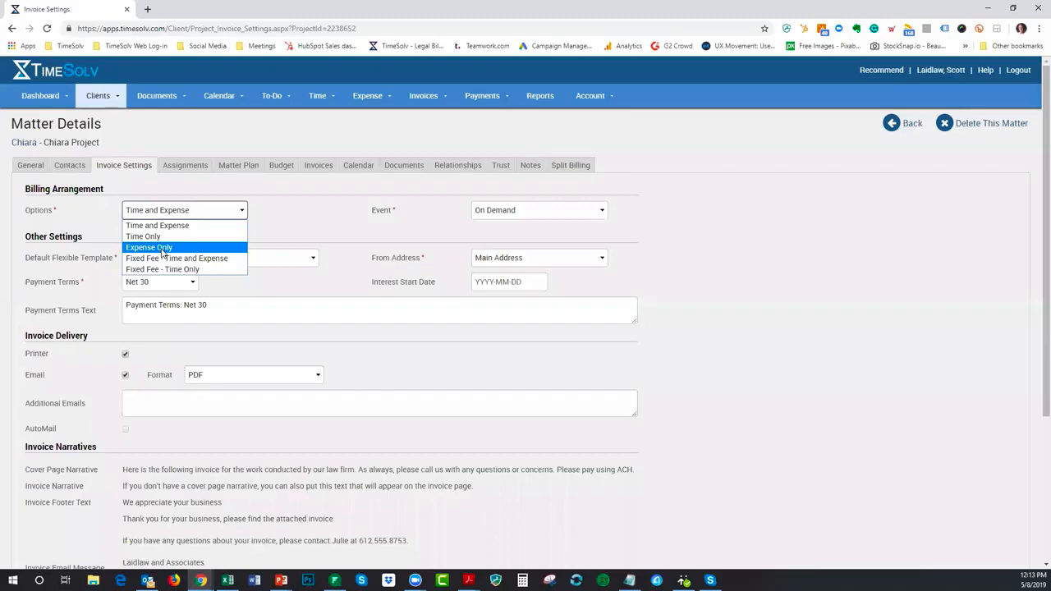
pyautogui.click(163, 252)
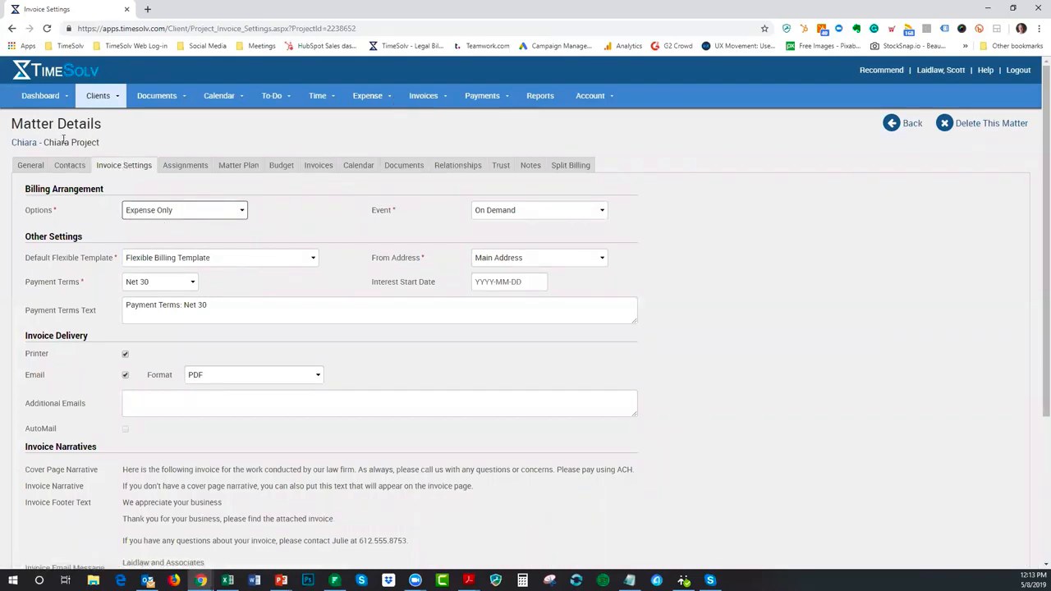
# Set the billing arrangement of the open matter to Time and Expense.
pyautogui.moveTo(44, 142); pyautogui.dragTo(140, 147)
pyautogui.click(119, 145)
pyautogui.click(195, 215)
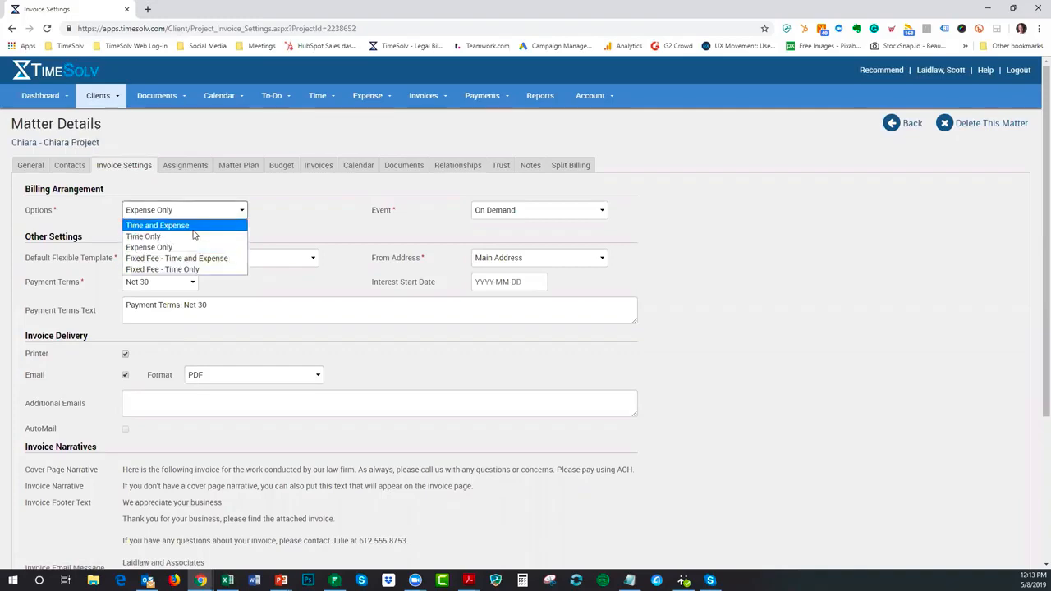
pyautogui.click(197, 230)
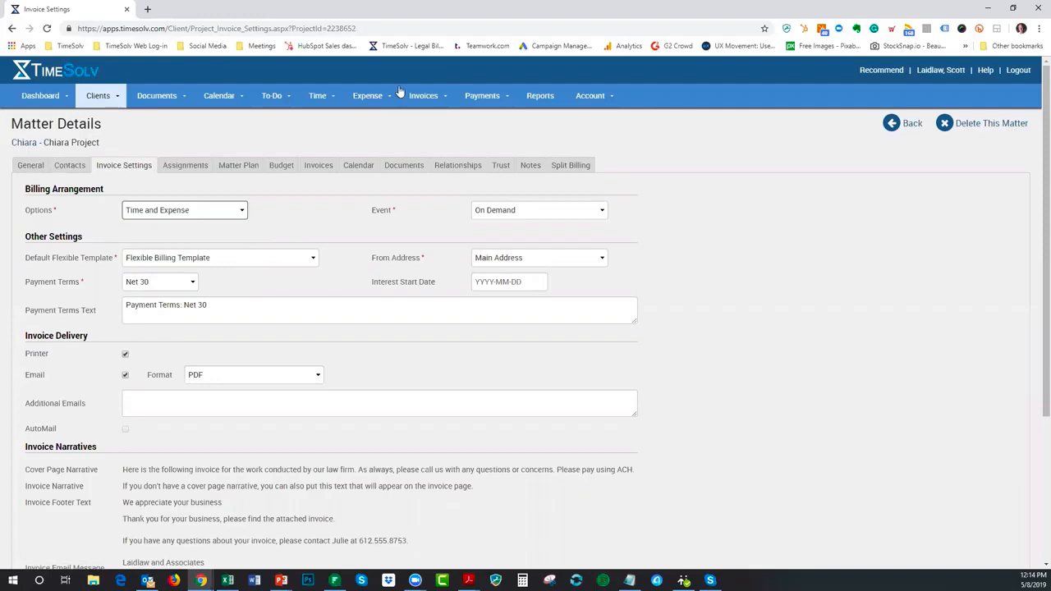
# Return to the draft invoices list, select the client Best Buy in the options for new draft invoices and close them without creating any.
pyautogui.click(423, 97)
pyautogui.click(414, 119)
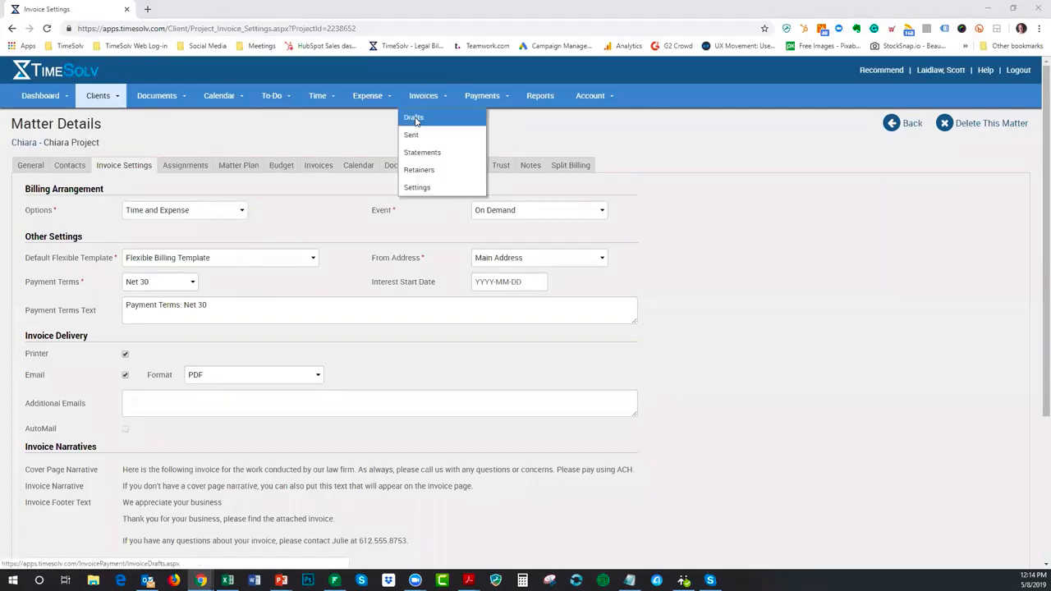
pyautogui.click(577, 91)
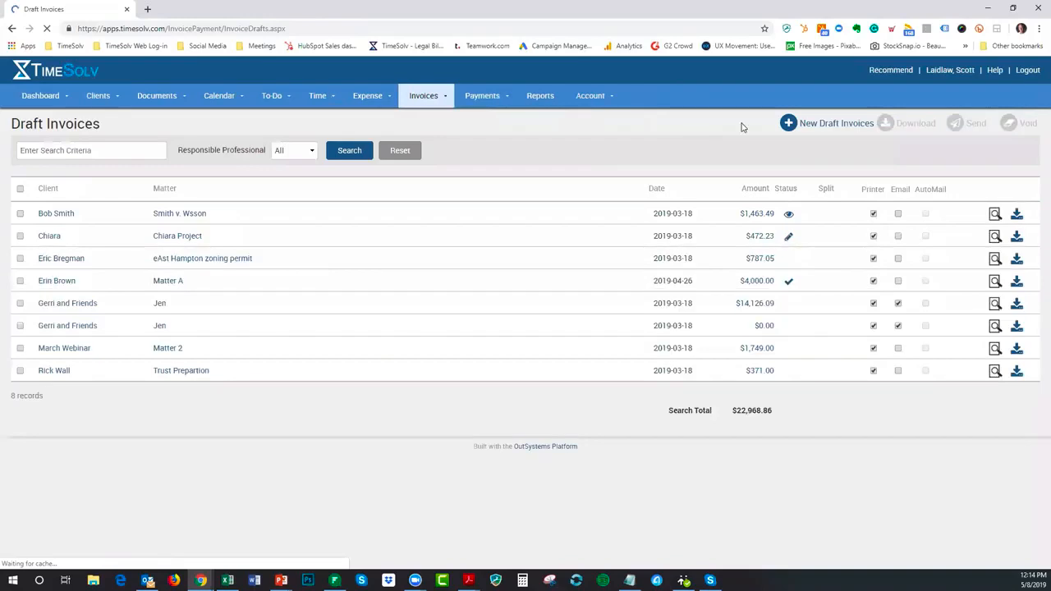
pyautogui.click(823, 125)
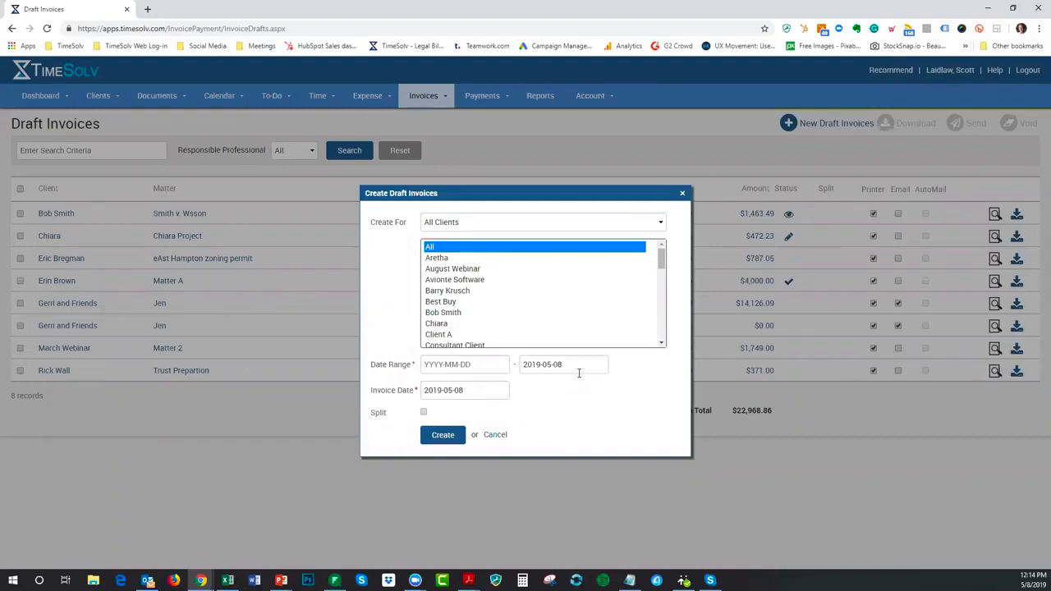
pyautogui.click(451, 302)
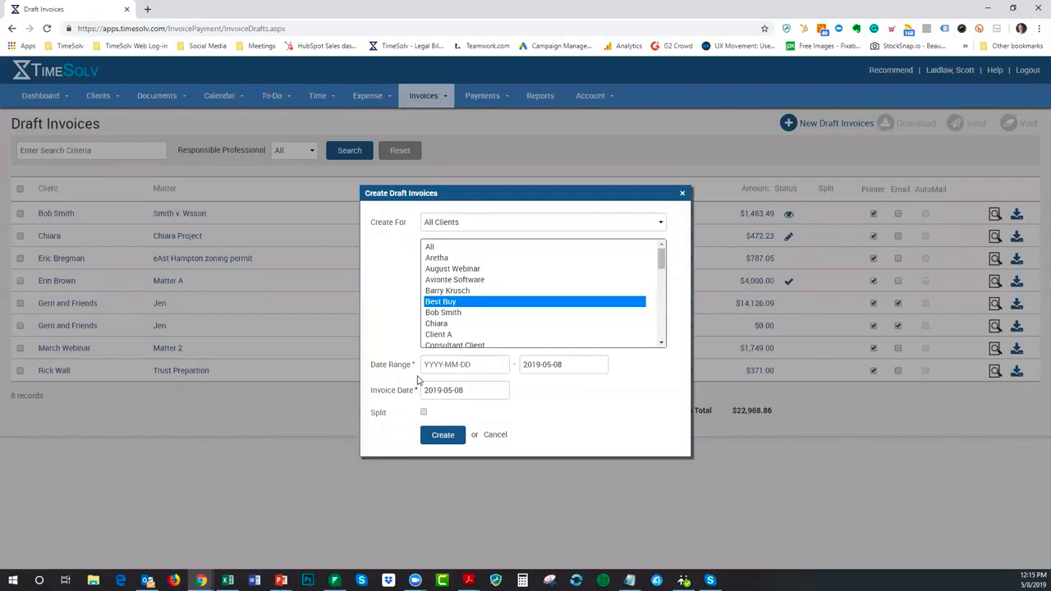
pyautogui.click(682, 195)
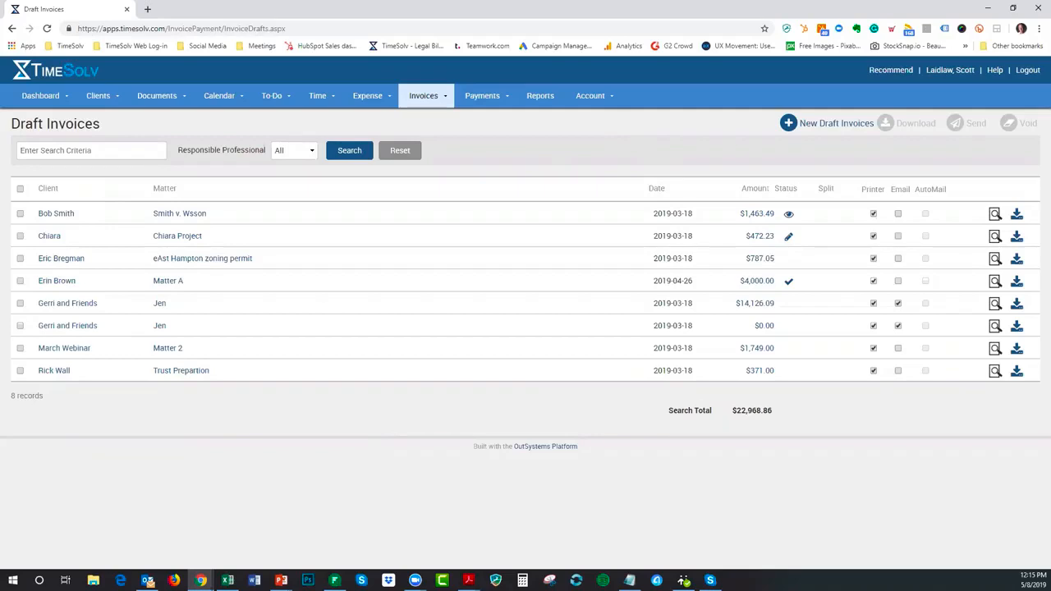
# Switch to the PowerPoint slide show and advance to the Tip #3 slide on updates to reports.
pyautogui.click(280, 580)
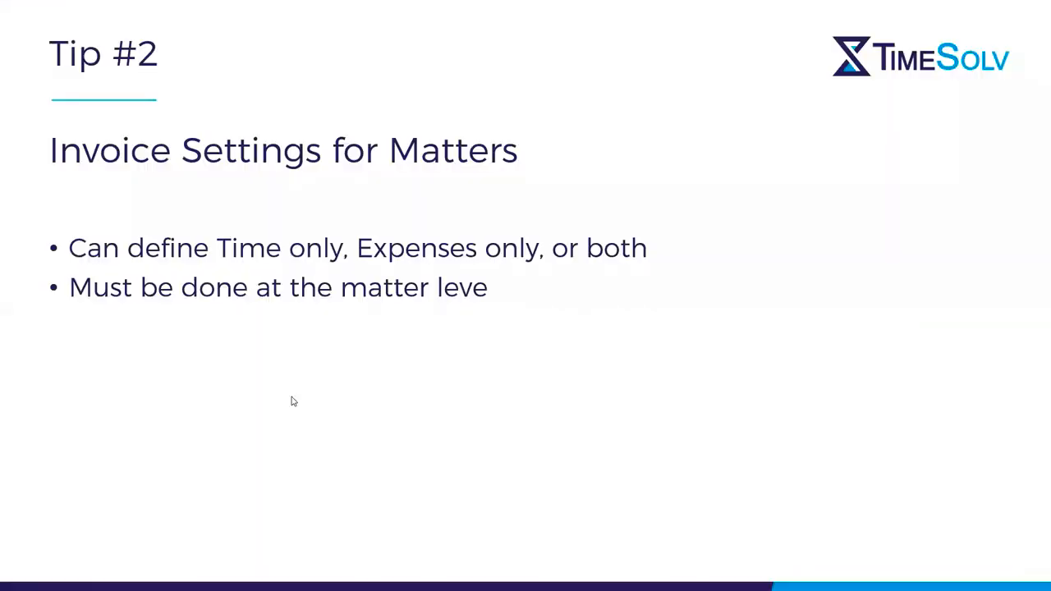
pyautogui.click(433, 370)
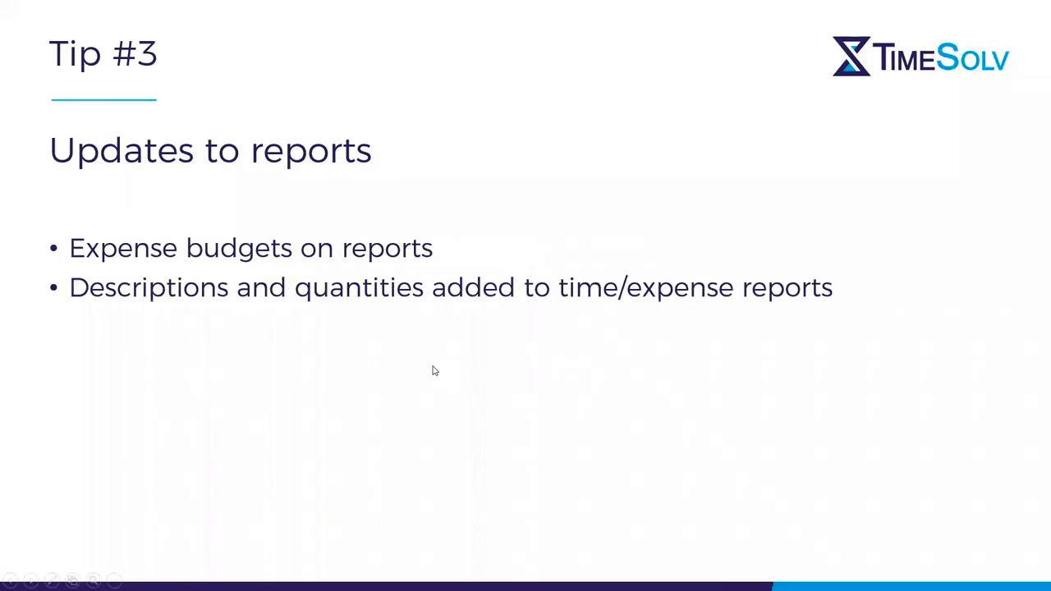
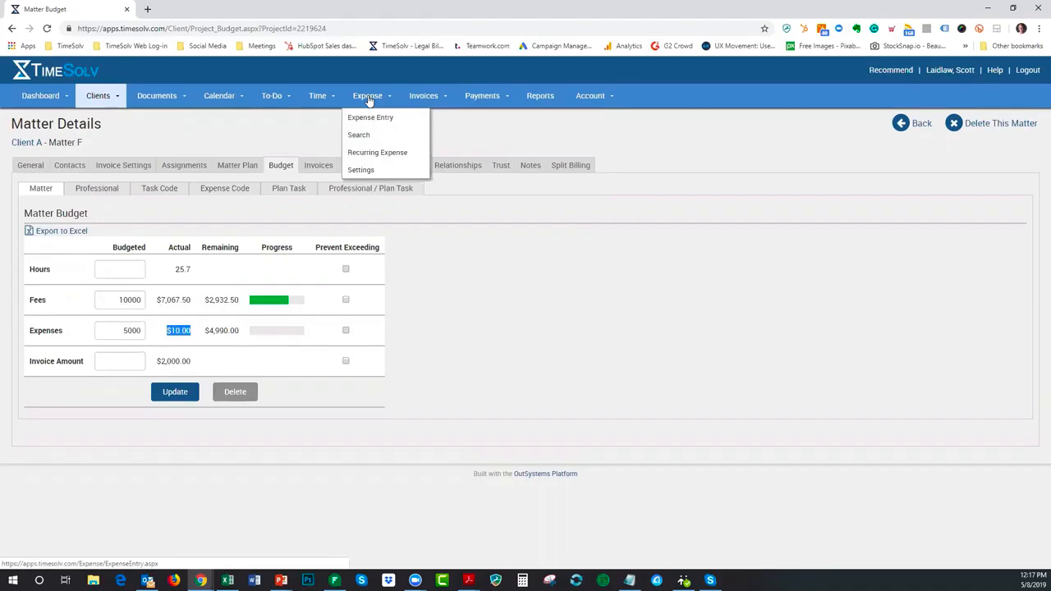
# Generate the Budget report as a PDF for Client A - Matter F, grouped by matter.
pyautogui.click(648, 152)
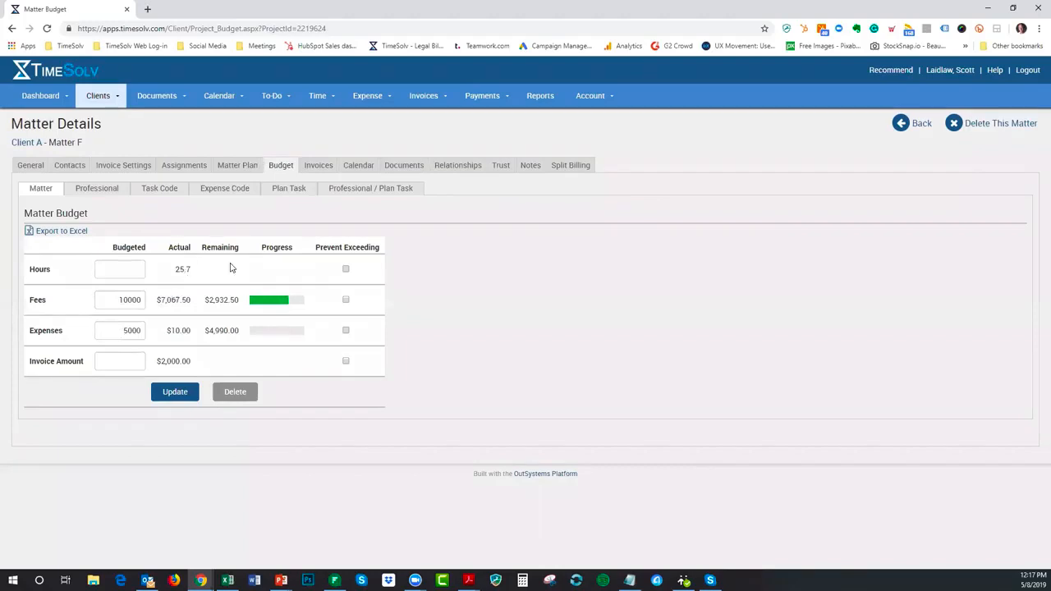
pyautogui.click(541, 97)
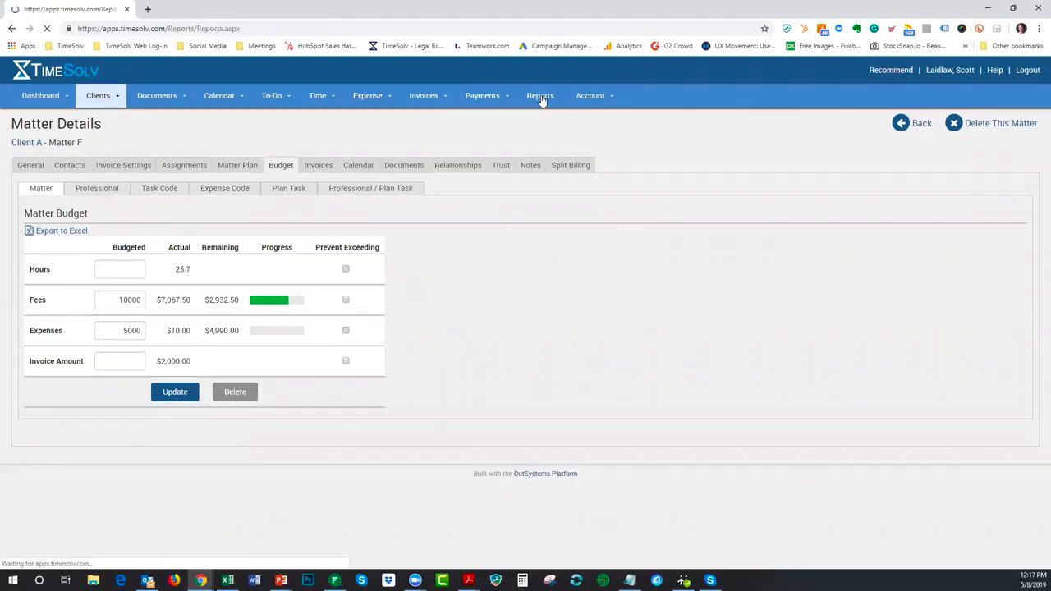
pyautogui.scroll(-7, 542, 288)
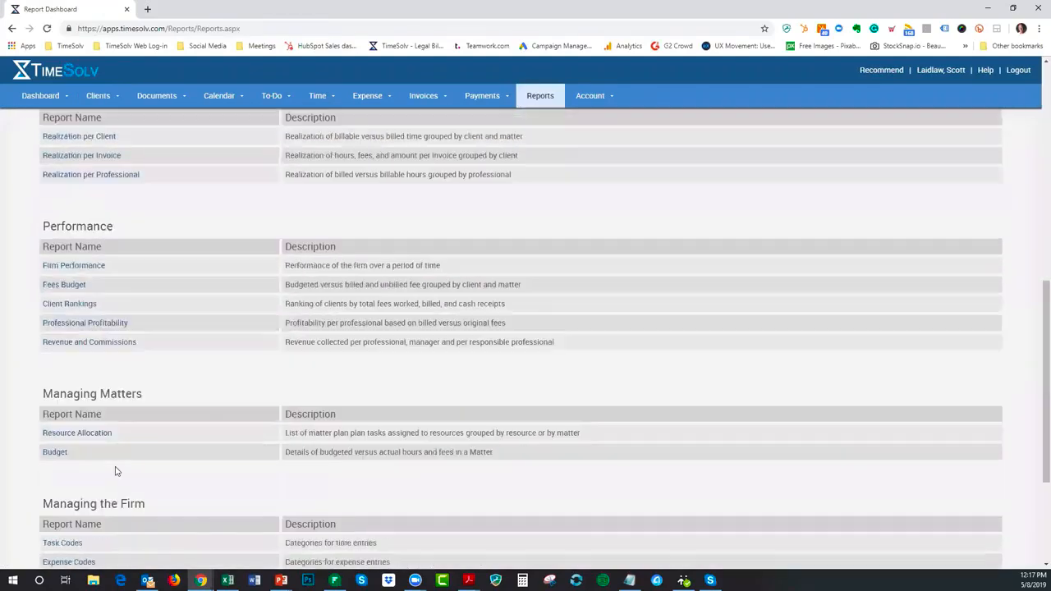
pyautogui.click(56, 453)
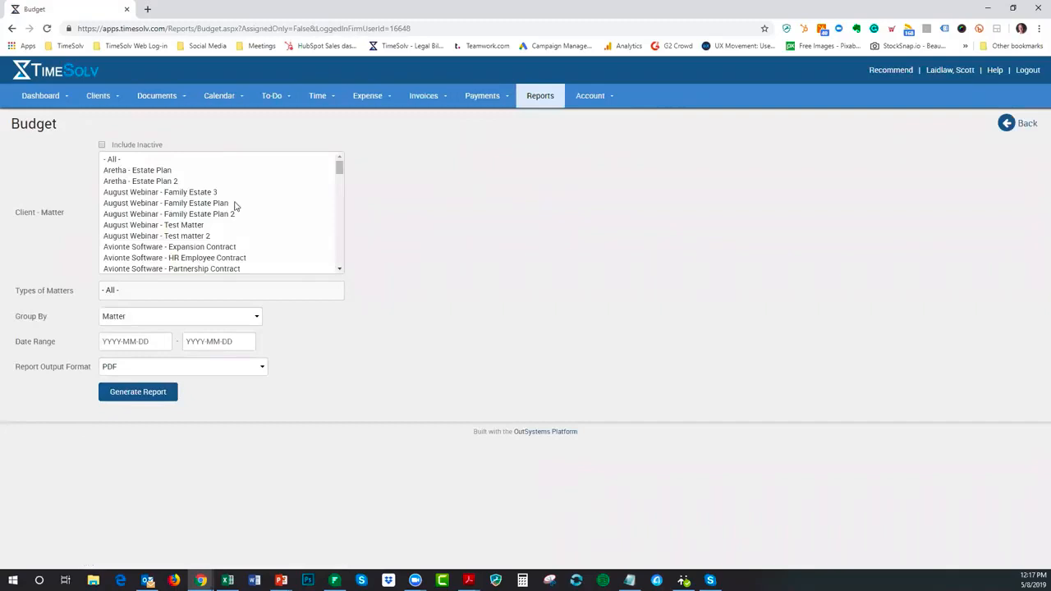
pyautogui.scroll(-5, 233, 206)
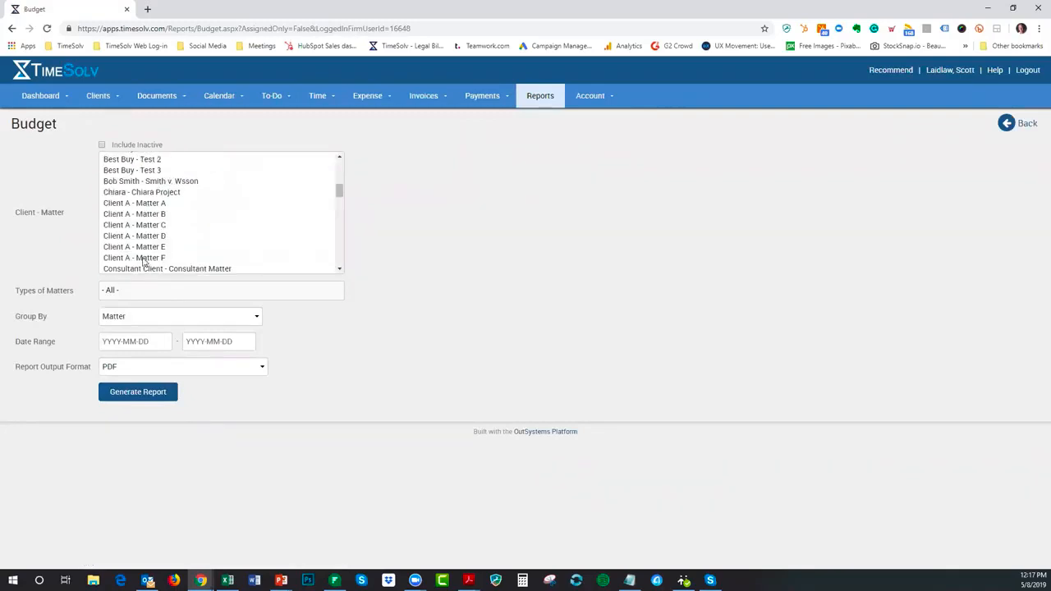
pyautogui.click(143, 261)
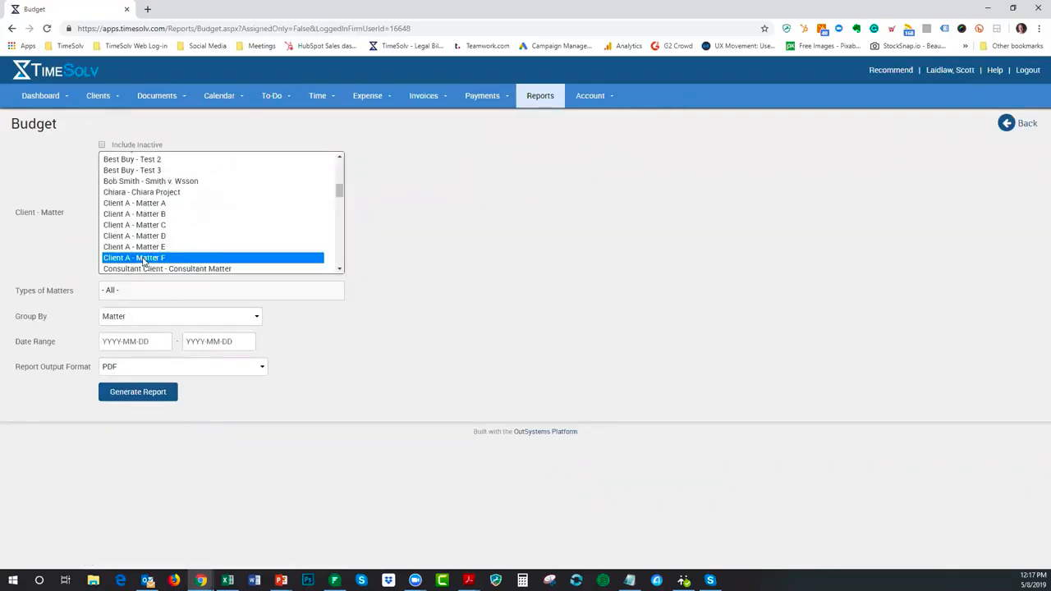
pyautogui.click(136, 319)
pyautogui.click(146, 320)
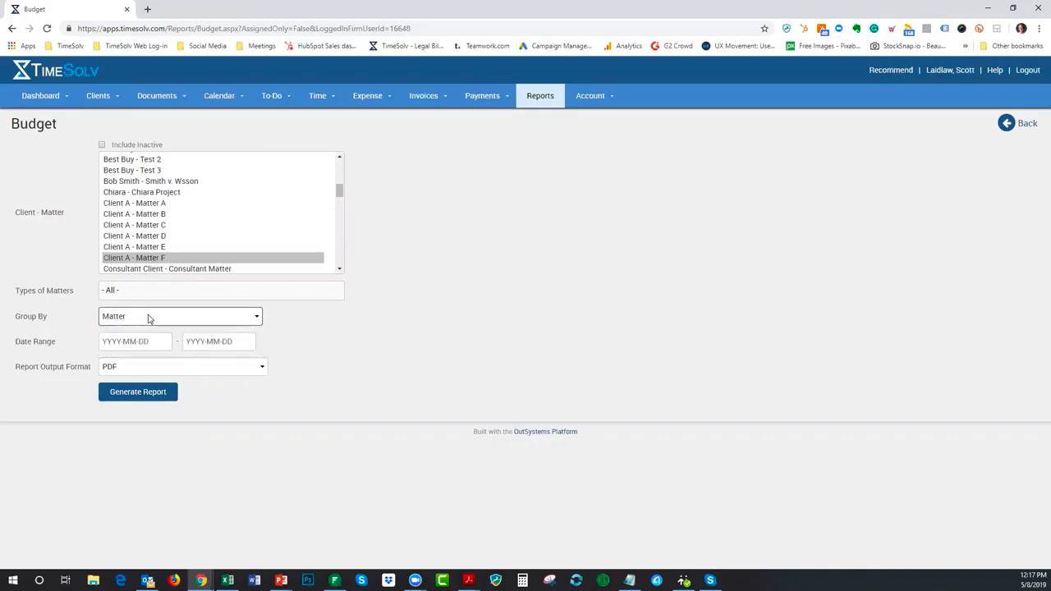
pyautogui.click(134, 393)
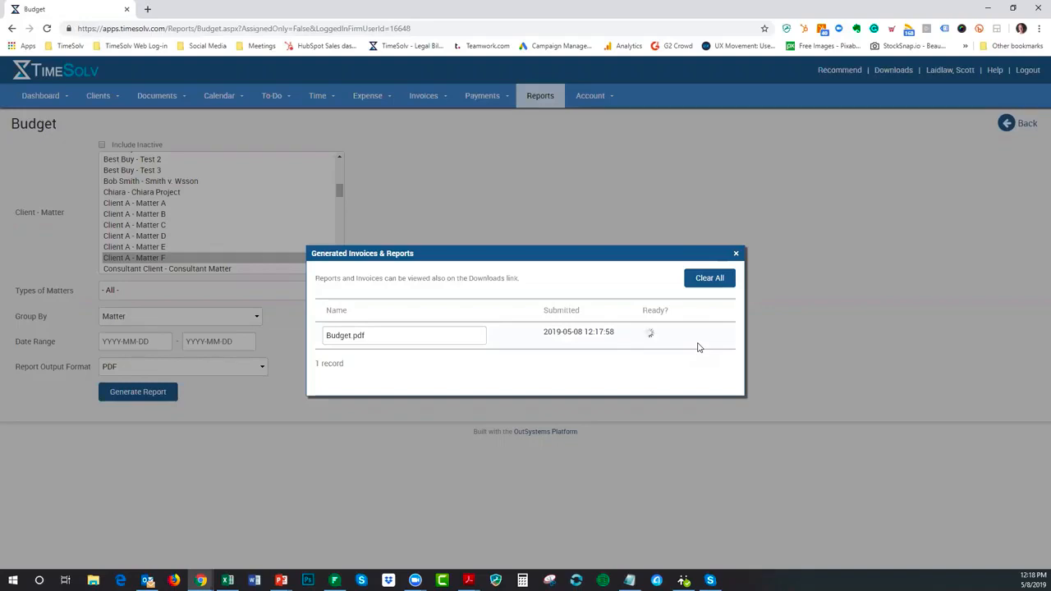
# Open the generated Budget PDF in Adobe Acrobat Reader to review Matter F's expense budget, then return to TimeSolv and close the generated reports window.
pyautogui.click(652, 332)
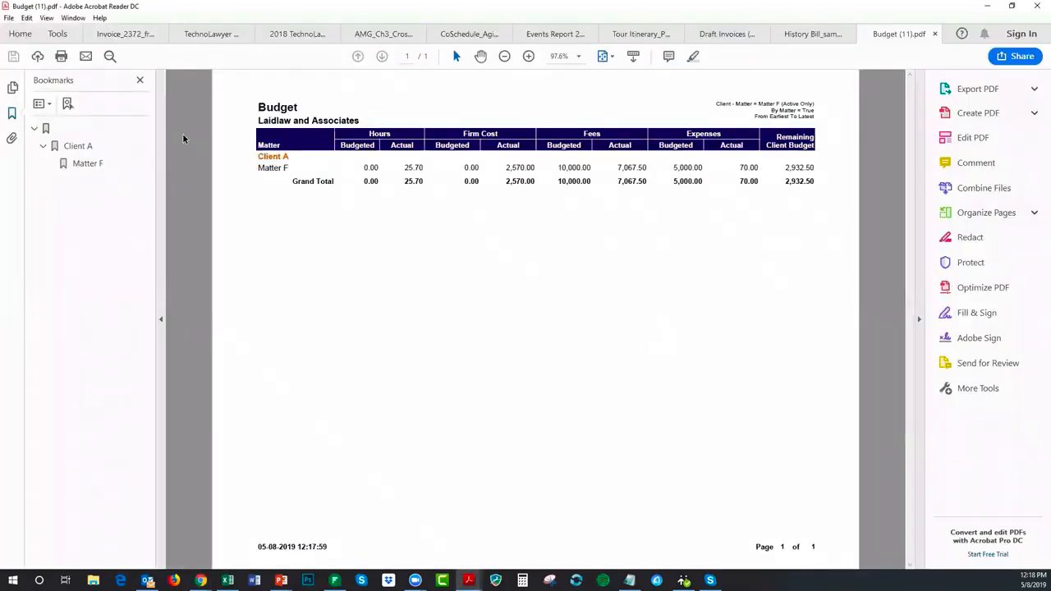
pyautogui.click(140, 80)
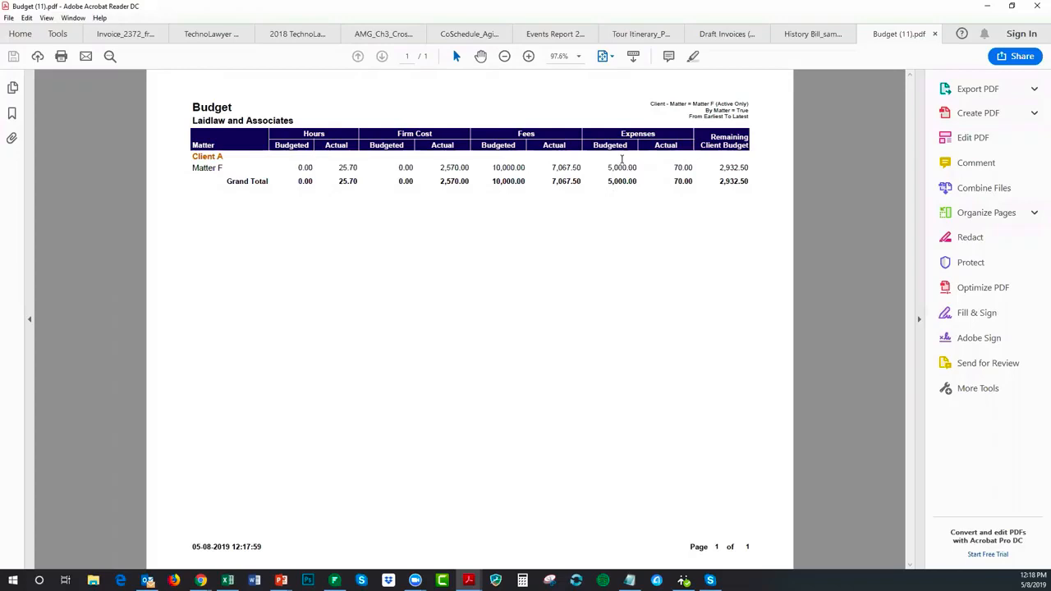
pyautogui.click(986, 6)
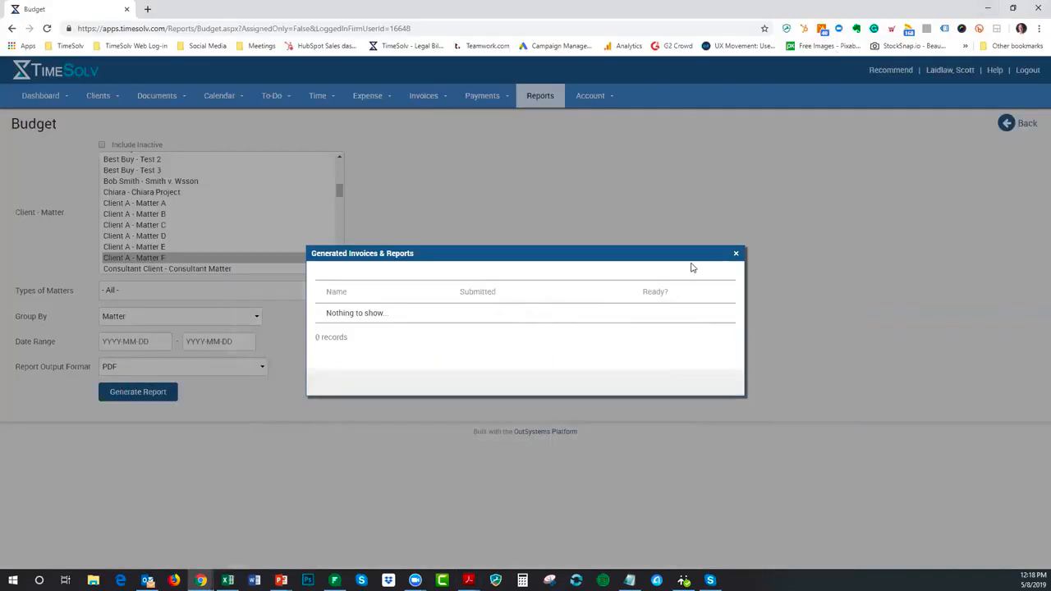
pyautogui.click(735, 253)
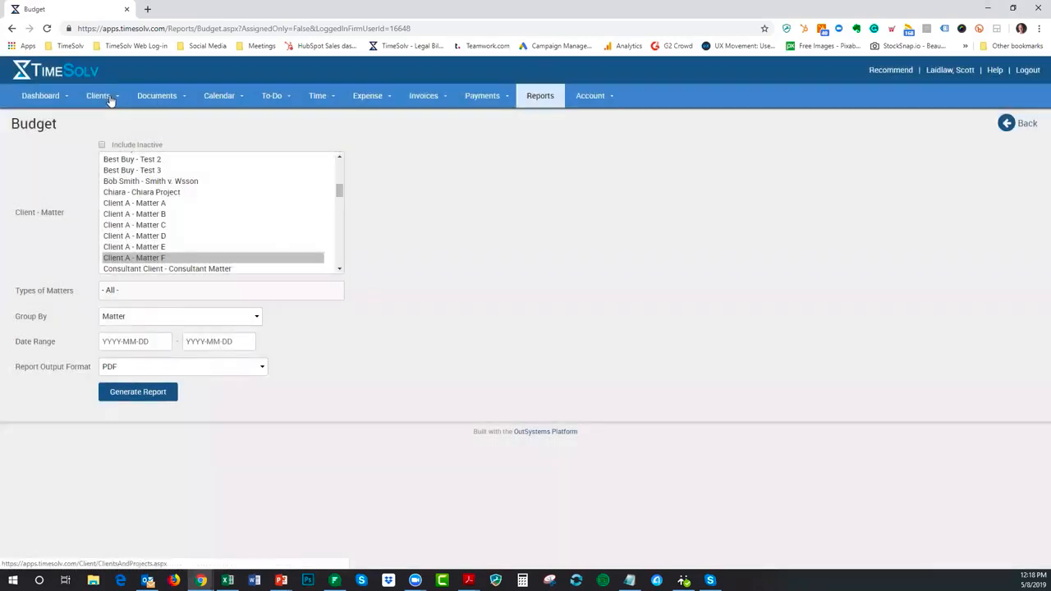
# Open the matter-level budget of Client A's Matter F from the clients and matters list.
pyautogui.moveTo(110, 99)
pyautogui.click(121, 122)
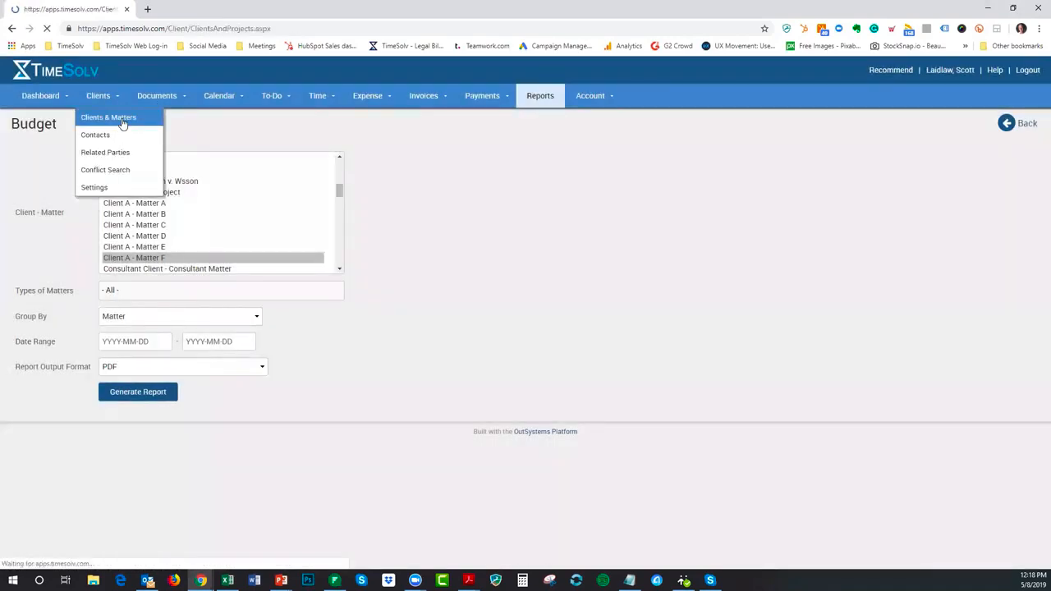
pyautogui.scroll(-5, 189, 345)
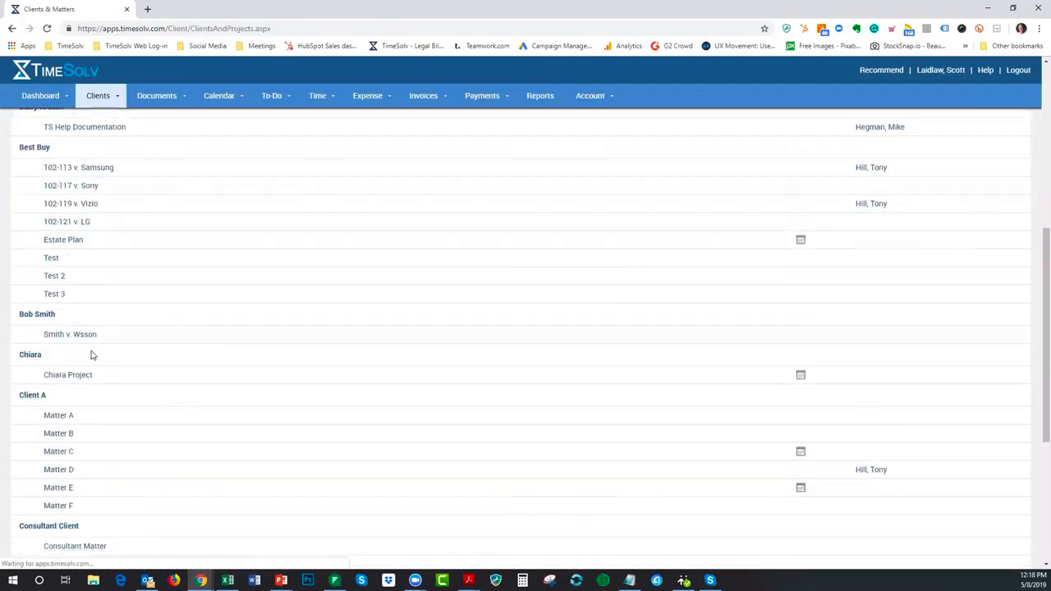
pyautogui.scroll(-2, 92, 354)
pyautogui.click(63, 352)
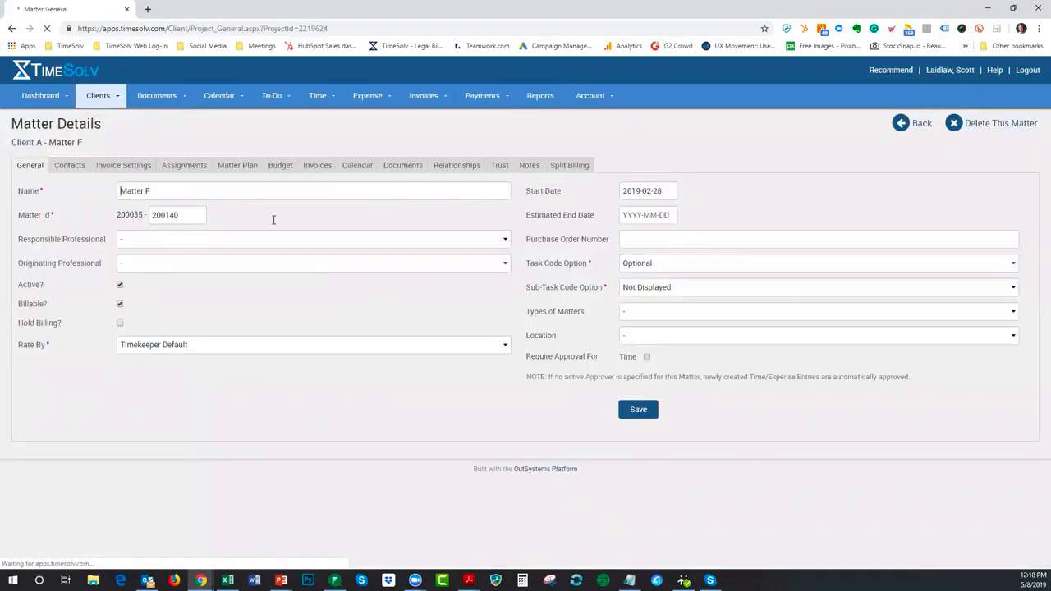
pyautogui.click(279, 166)
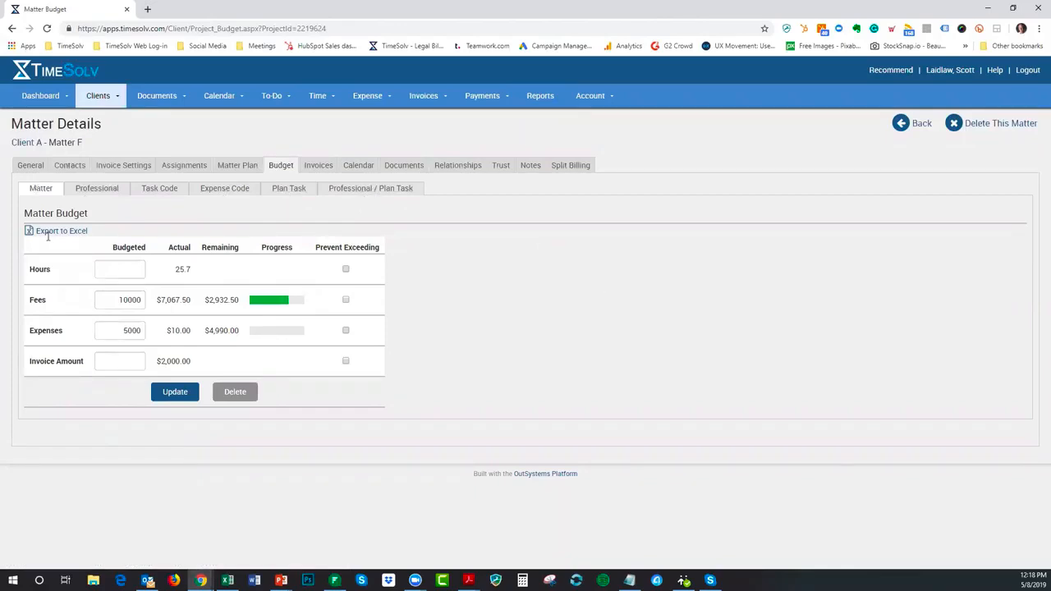
# View Matter F's budget by professional and its new budget form, closing the form without saving an entry.
pyautogui.click(100, 189)
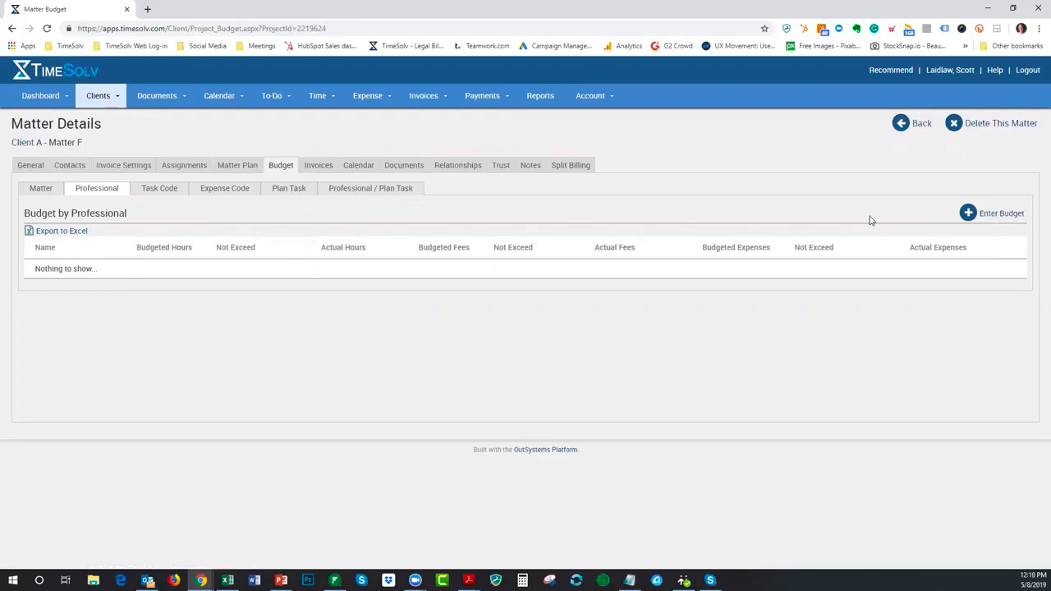
pyautogui.click(990, 218)
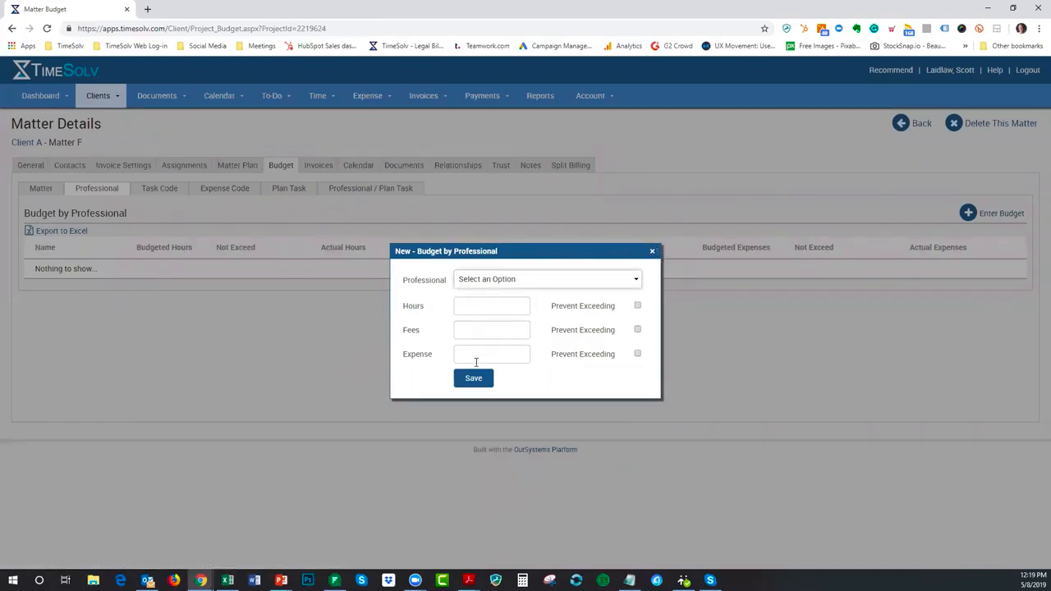
pyautogui.click(652, 251)
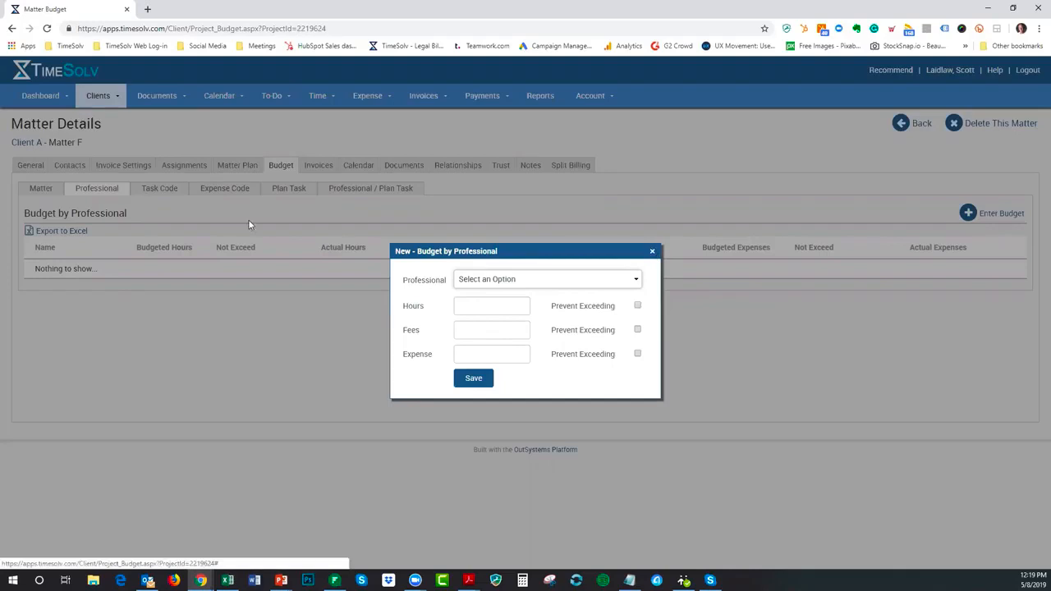
# View Matter F's budget by task code and the task codes available for a new entry, closing the form without saving.
pyautogui.click(161, 190)
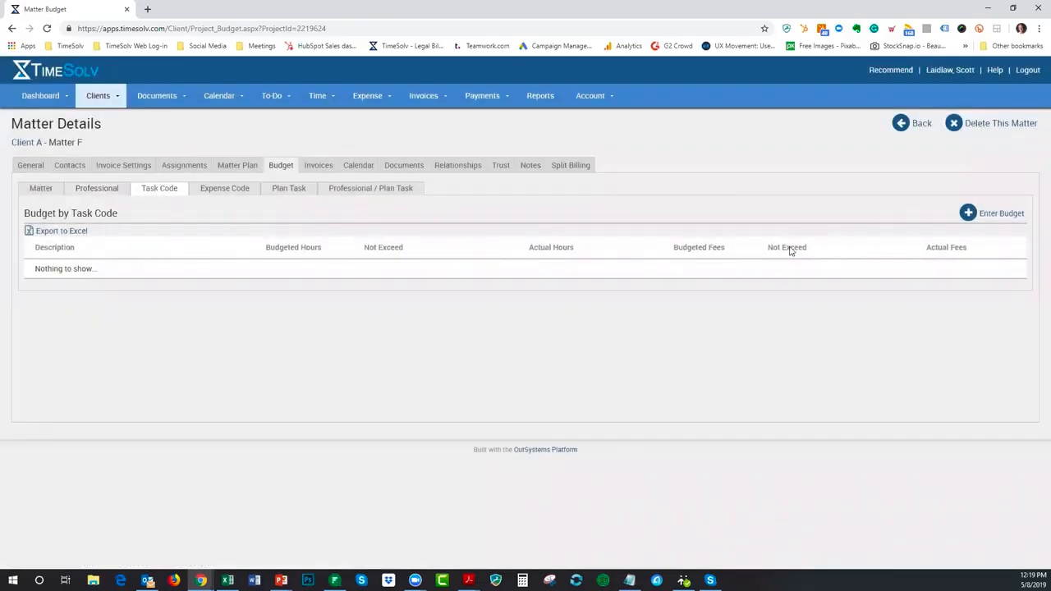
pyautogui.click(991, 218)
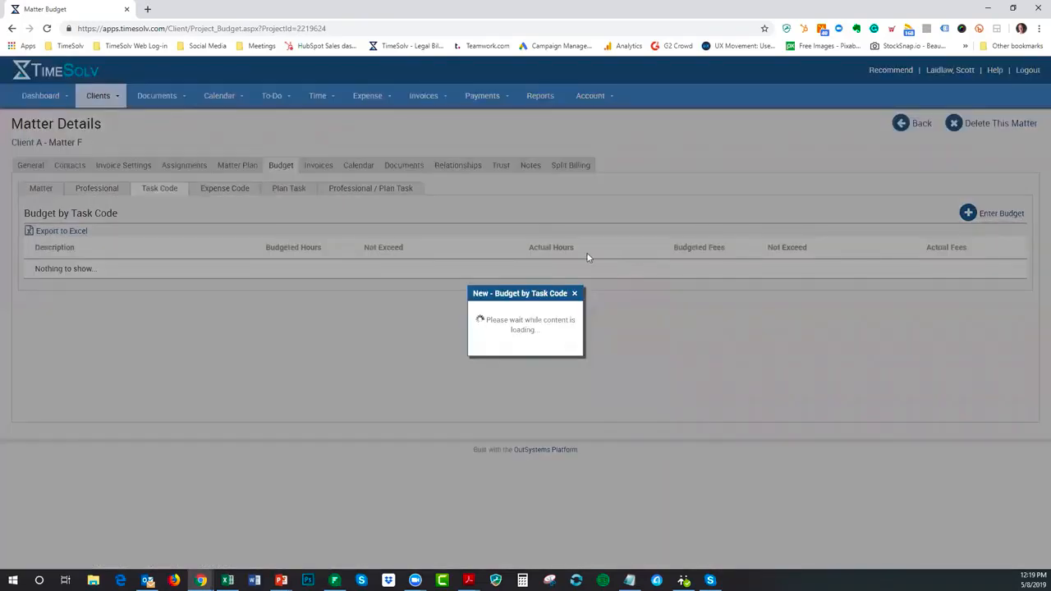
pyautogui.click(499, 271)
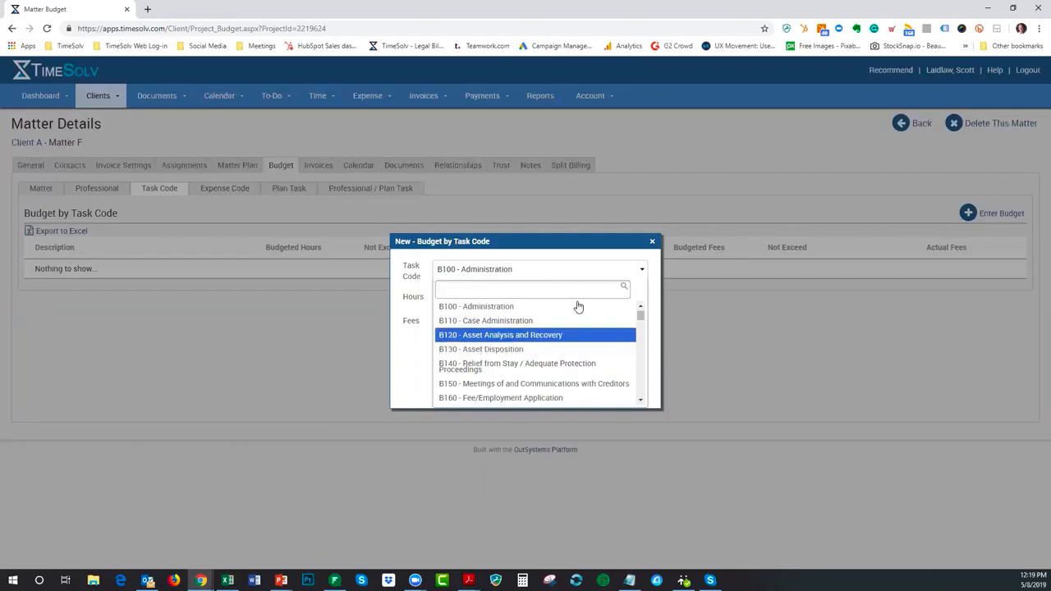
pyautogui.click(651, 241)
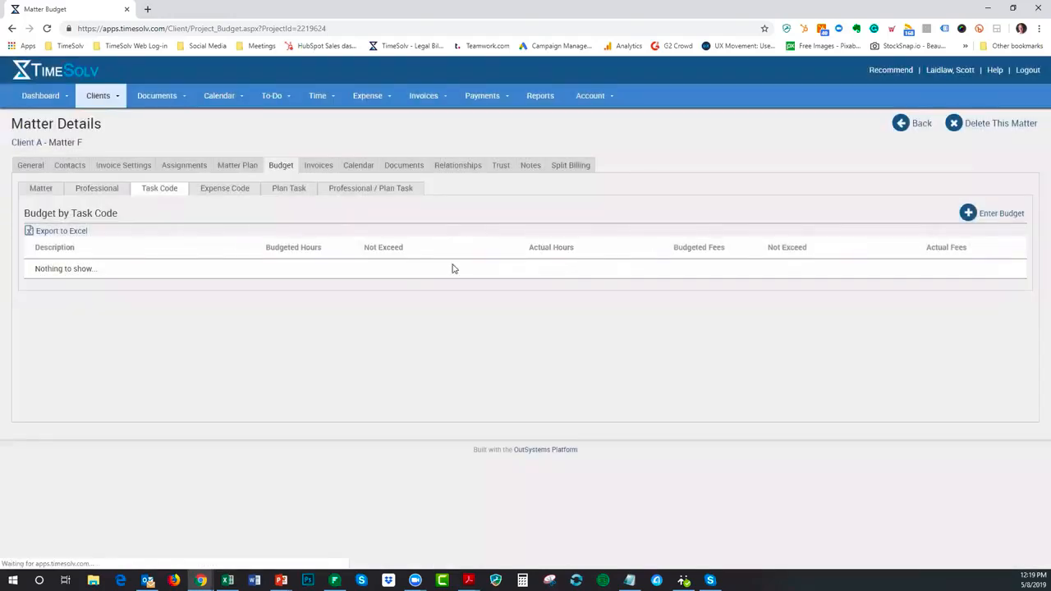
# View Matter F's budgets by expense code and by plan task.
pyautogui.click(220, 190)
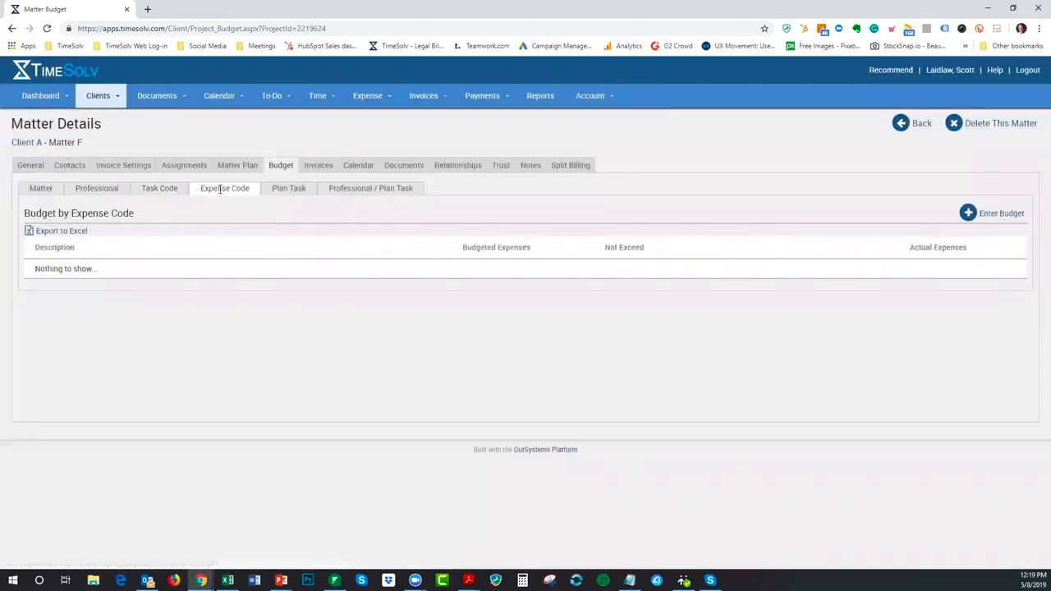
pyautogui.click(288, 189)
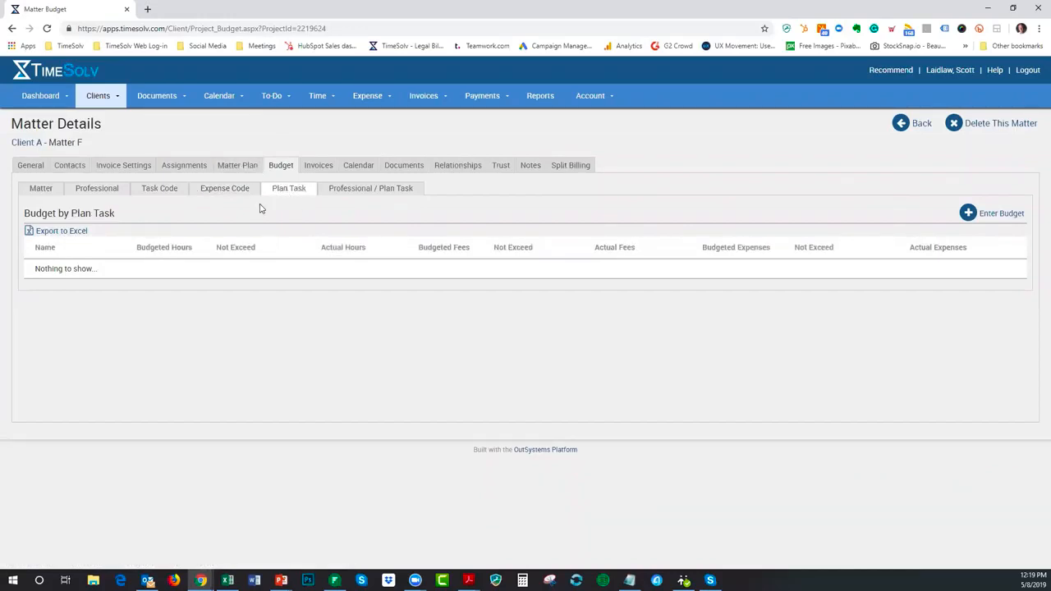
# View Matter F's budget by professional and plan task, and return to its budget by expense code.
pyautogui.click(352, 190)
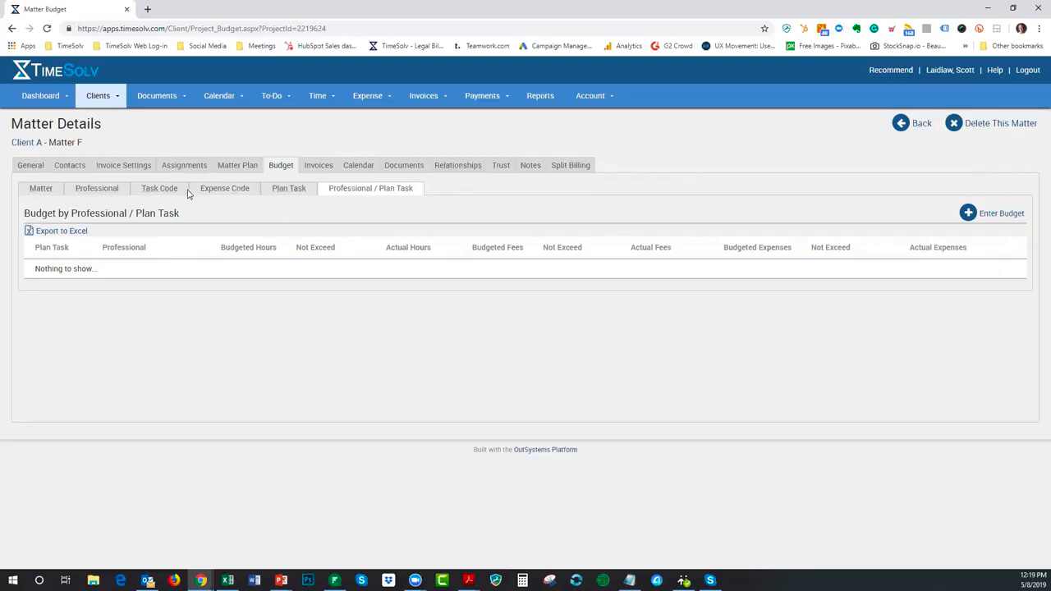
pyautogui.click(231, 190)
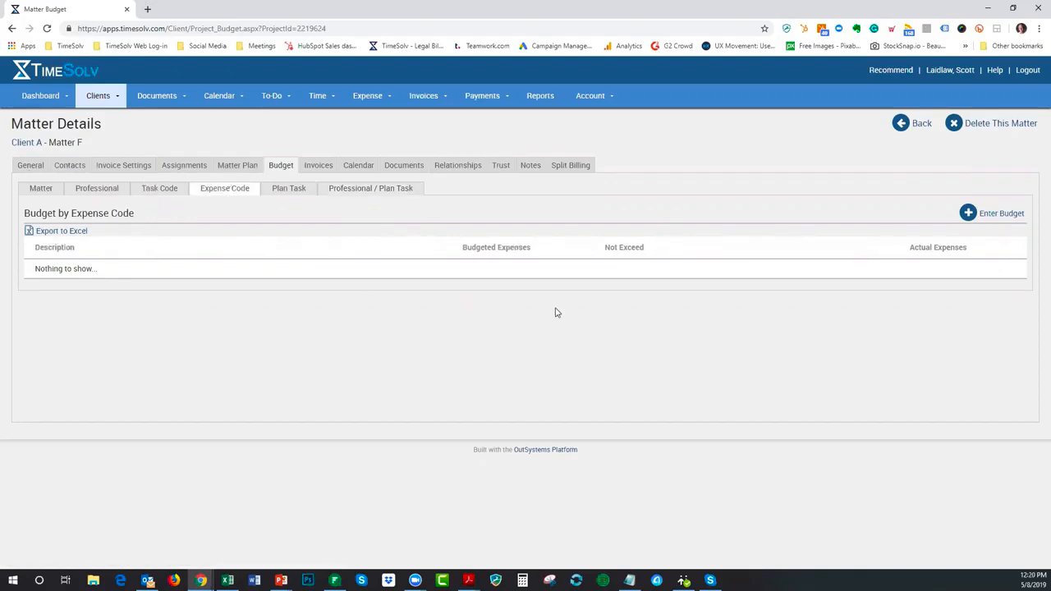
# Open the Time and Expense Entries report and select Client A - Matter F as its client and matter.
pyautogui.click(540, 98)
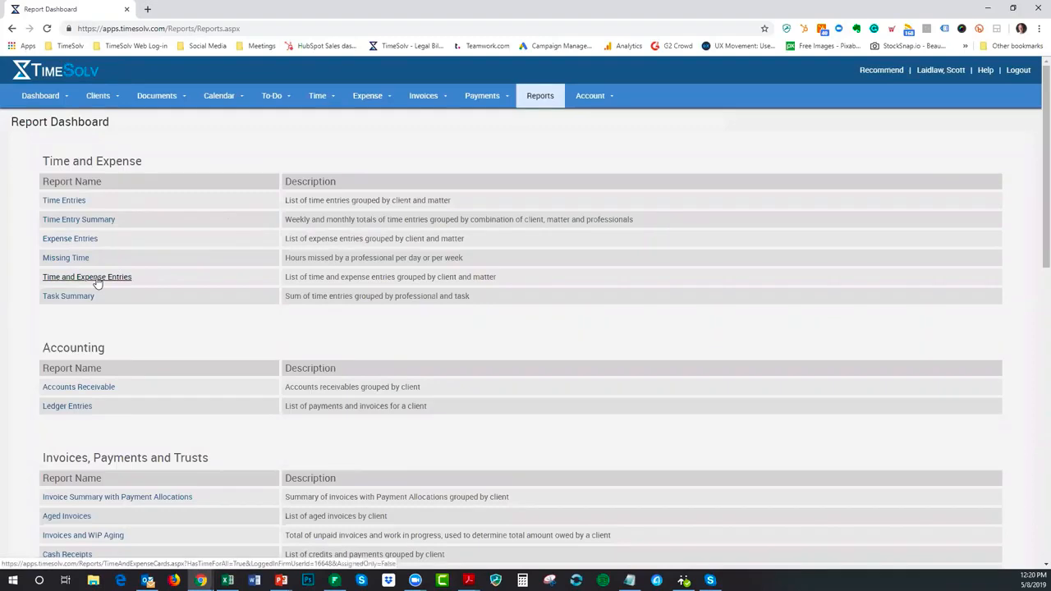
pyautogui.click(96, 279)
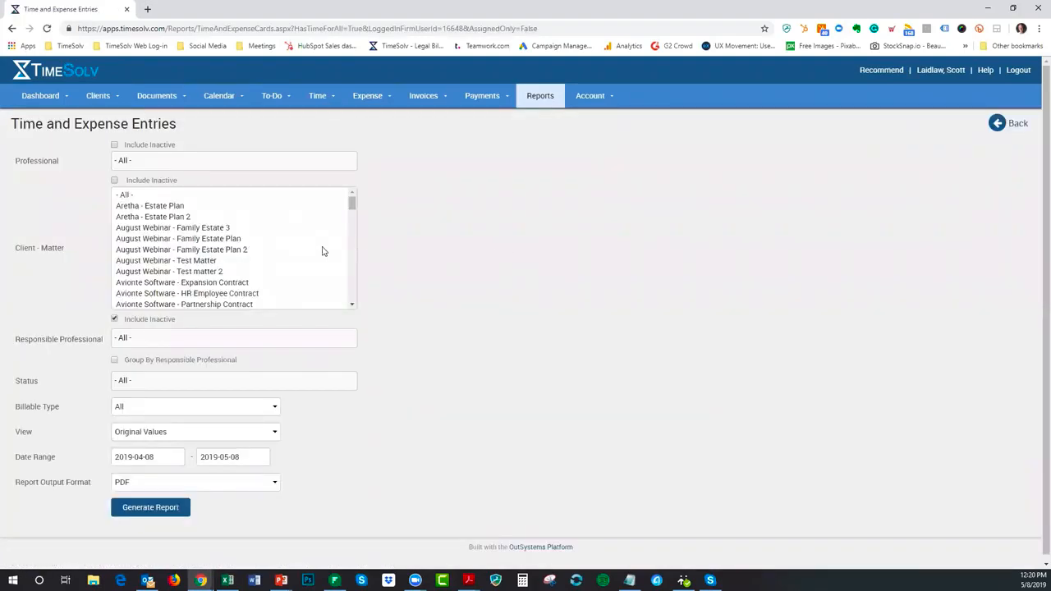
pyautogui.scroll(-5, 298, 242)
pyautogui.scroll(-3, 261, 240)
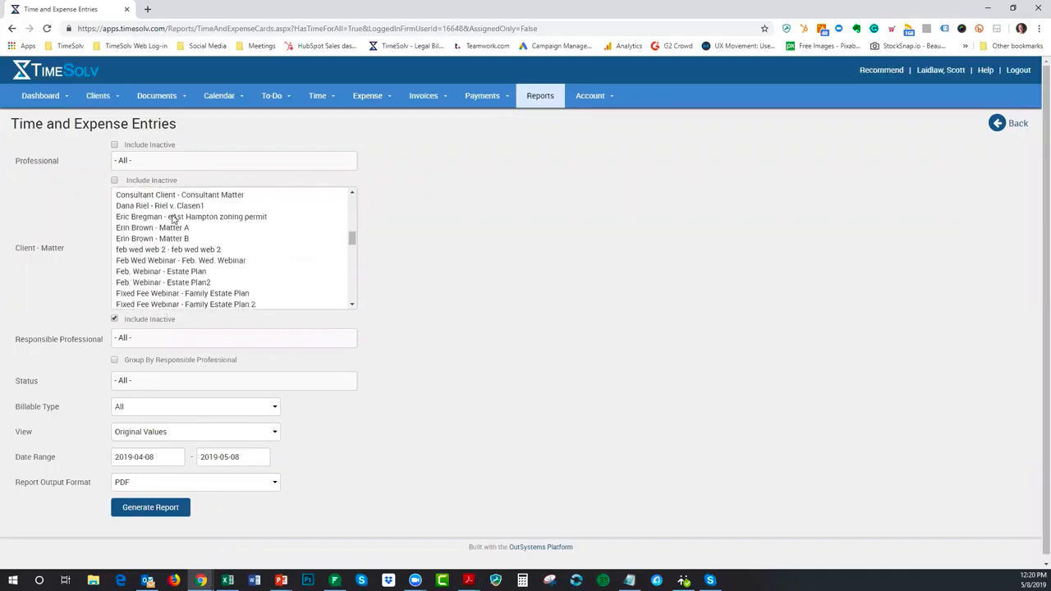
pyautogui.scroll(3, 205, 240)
pyautogui.click(245, 296)
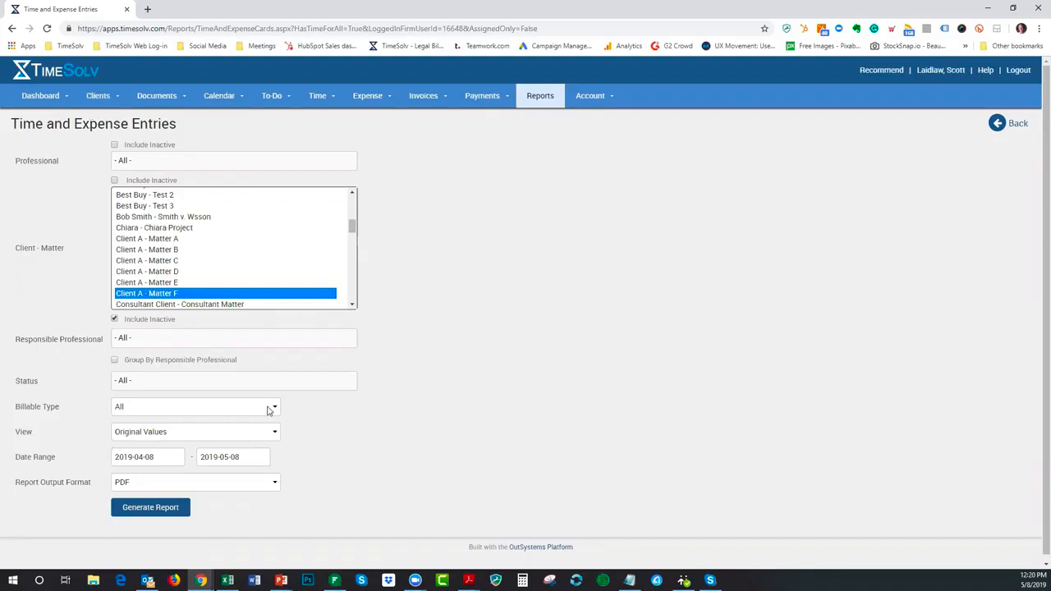
# Generate the Time and Expense Entries report in CSV format and open the generated file in Excel.
pyautogui.click(130, 483)
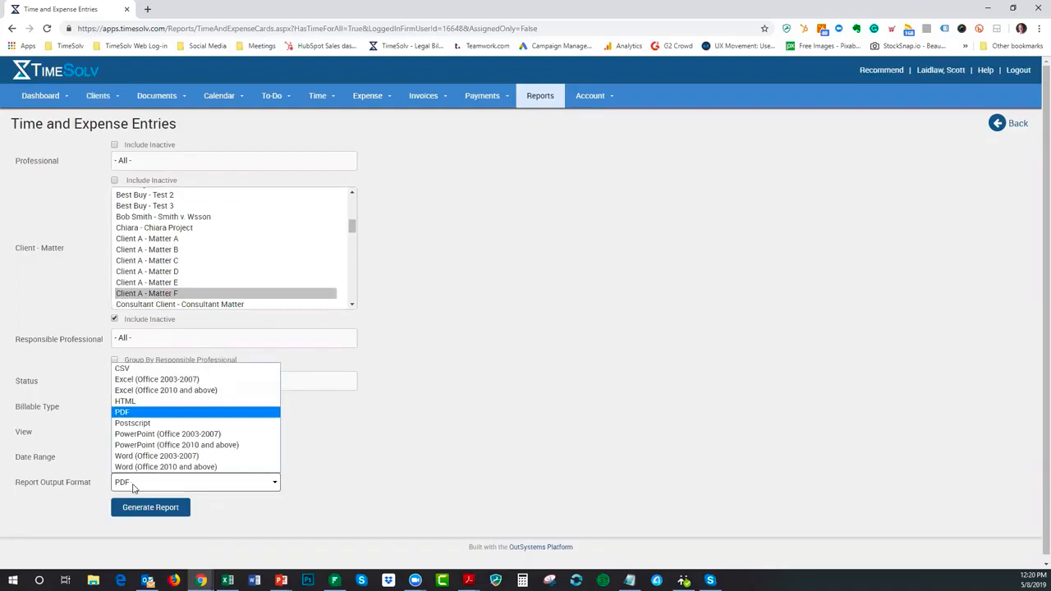
pyautogui.click(140, 367)
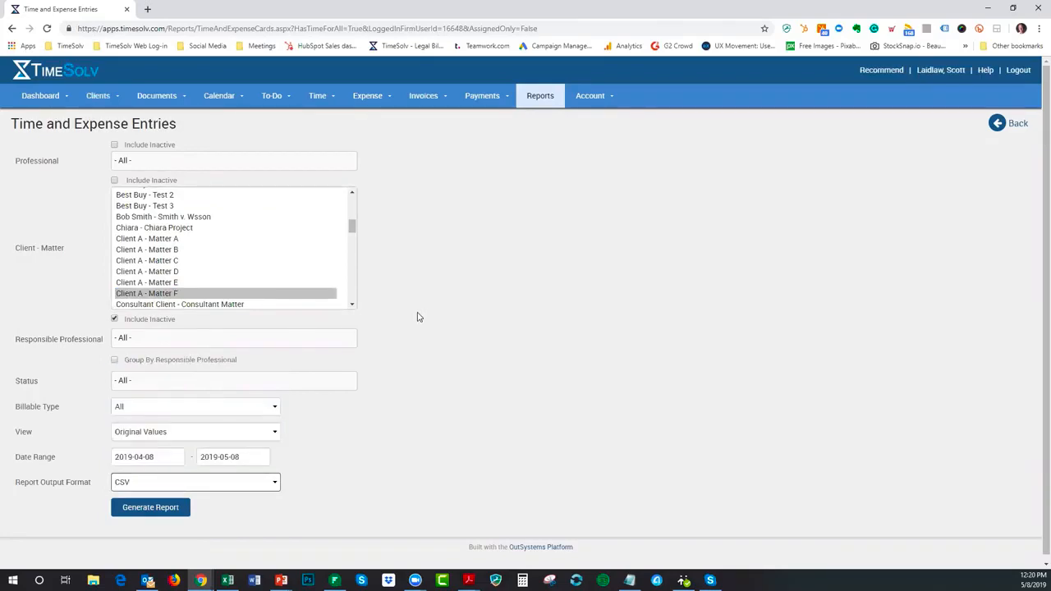
pyautogui.click(146, 509)
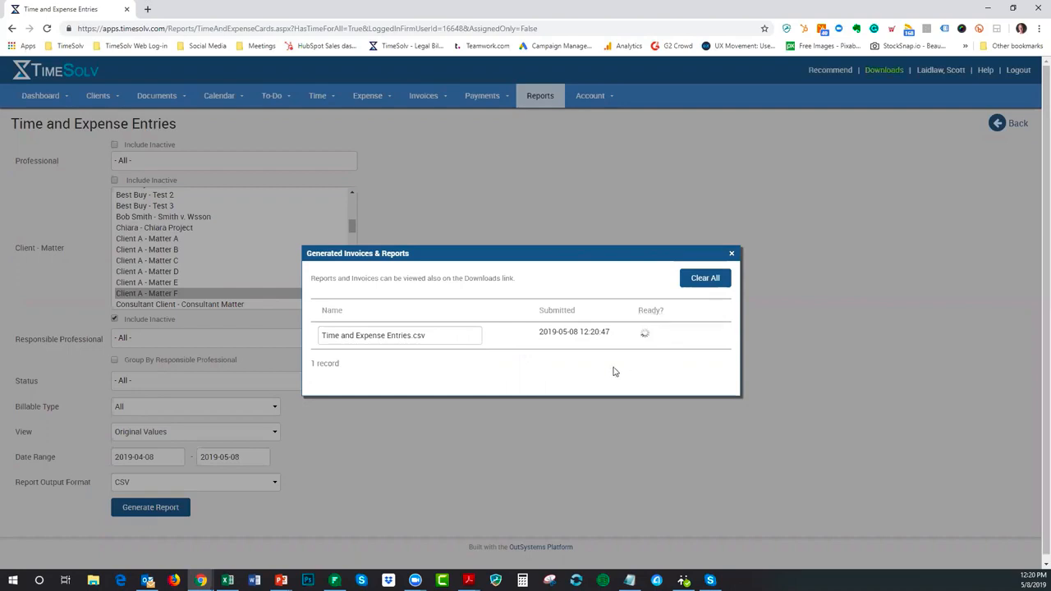
pyautogui.click(645, 332)
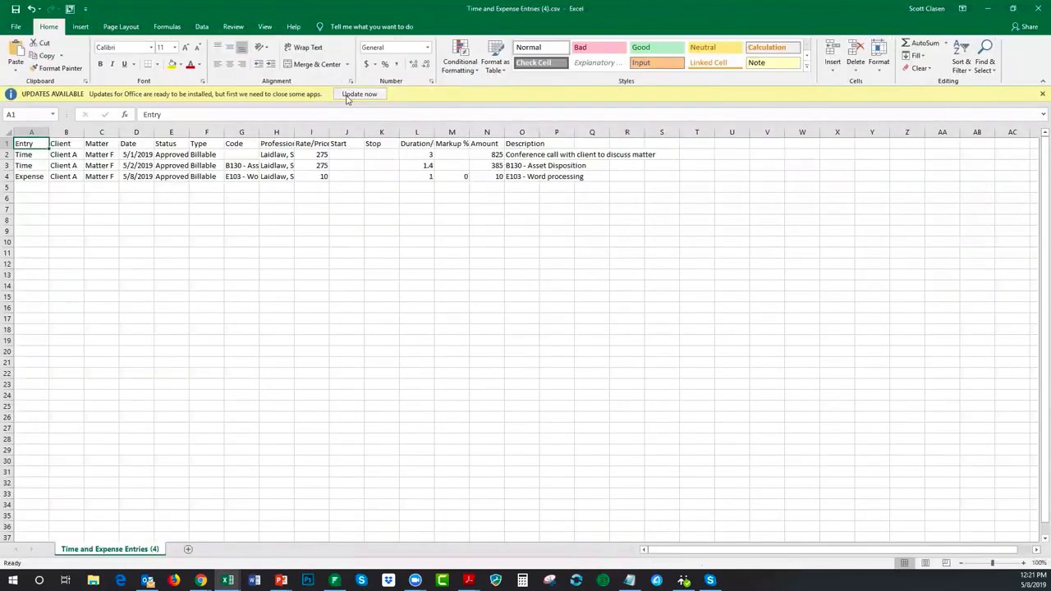
# Fit all of the worksheet's column widths to their contents.
pyautogui.click(7, 134)
pyautogui.doubleClick(48, 132)
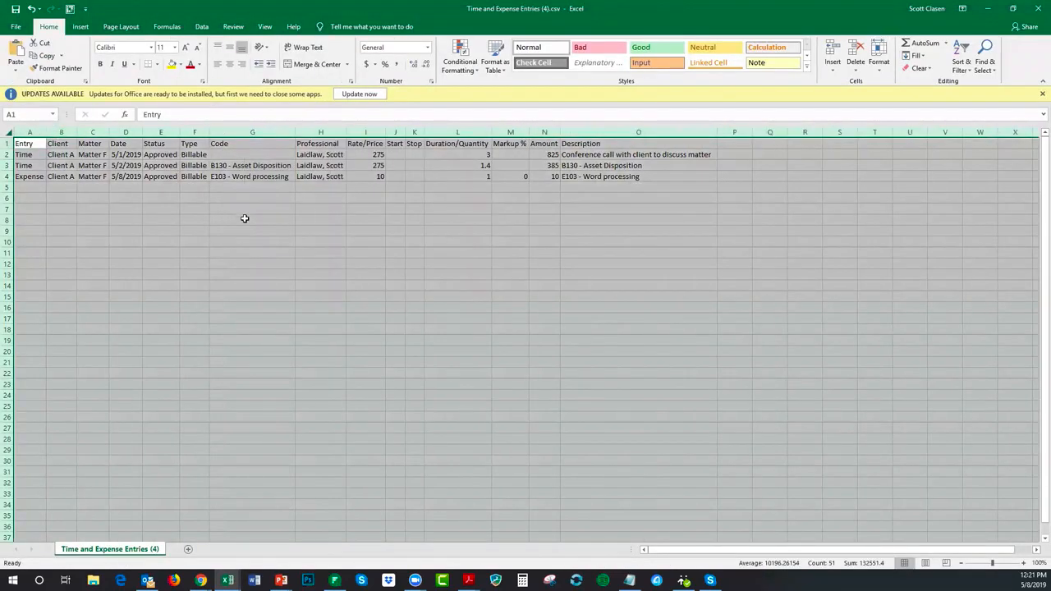
pyautogui.click(245, 219)
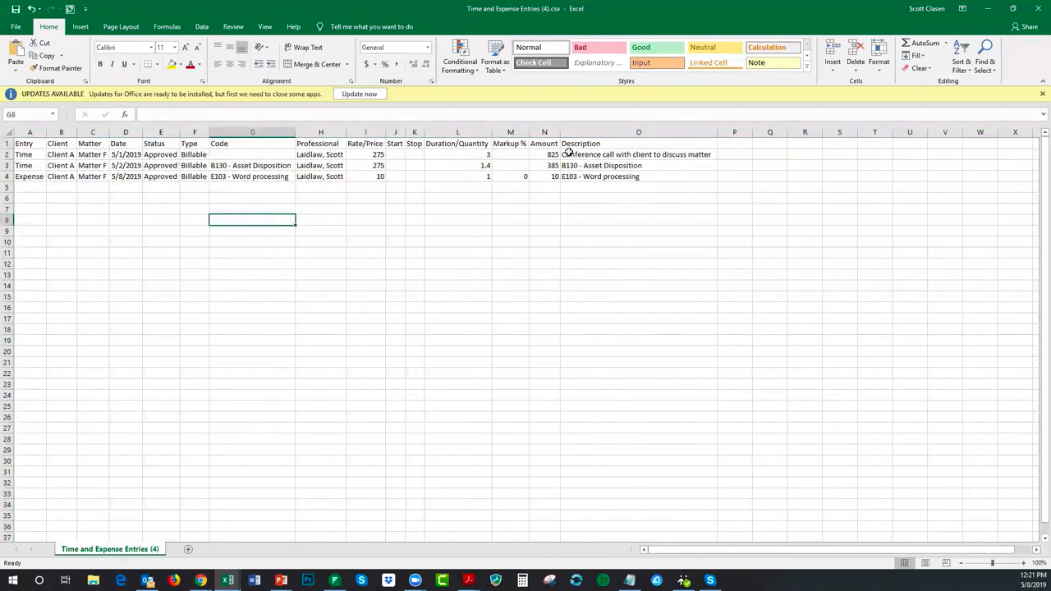
# Compare the Code and Description columns of the exported entries, including the B130 - Asset Disposition row.
pyautogui.click(604, 132)
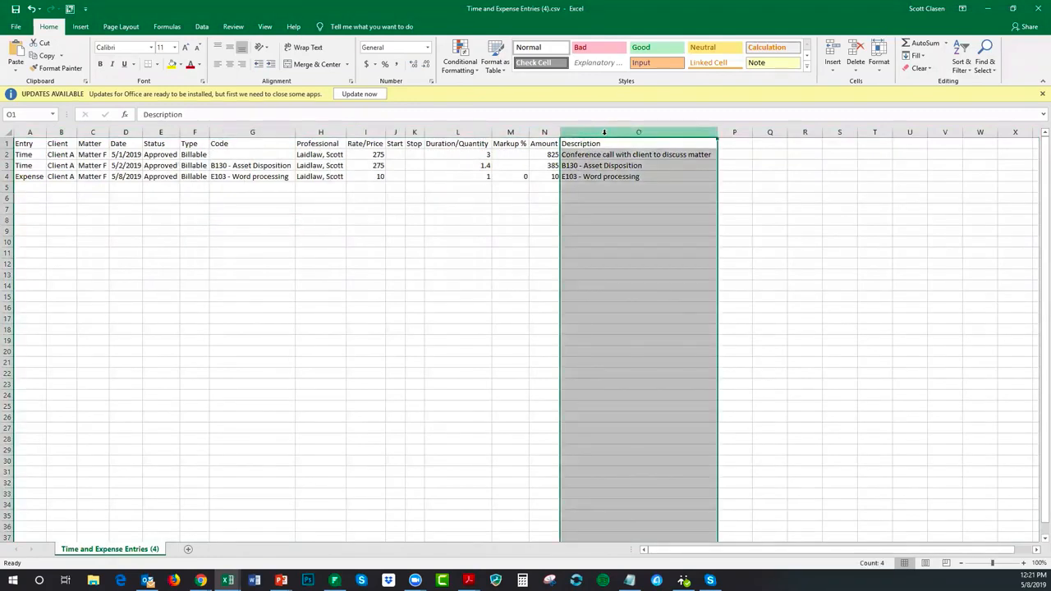
pyautogui.click(245, 132)
pyautogui.click(237, 165)
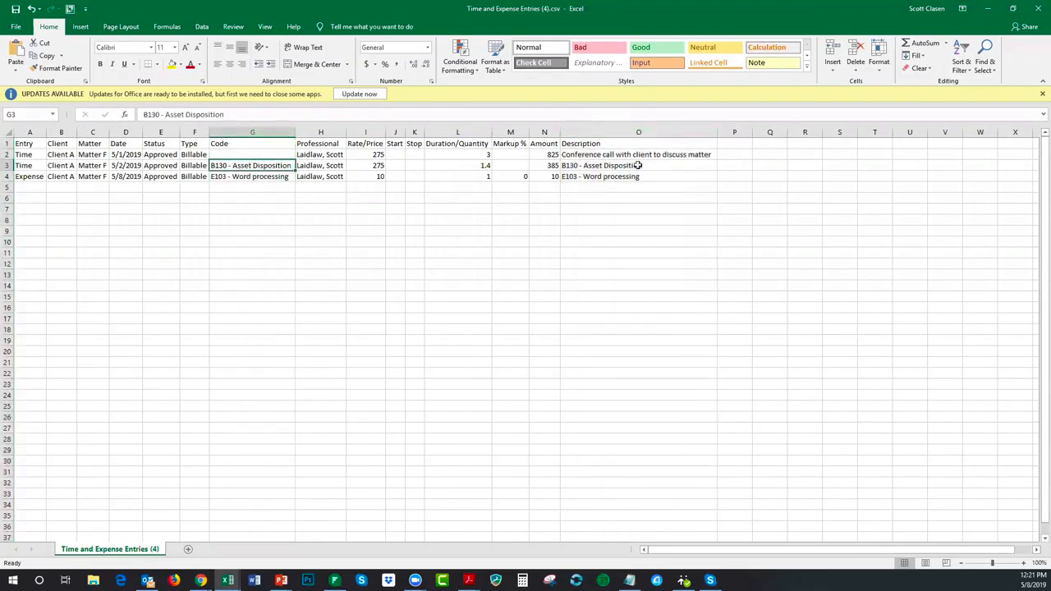
pyautogui.click(663, 131)
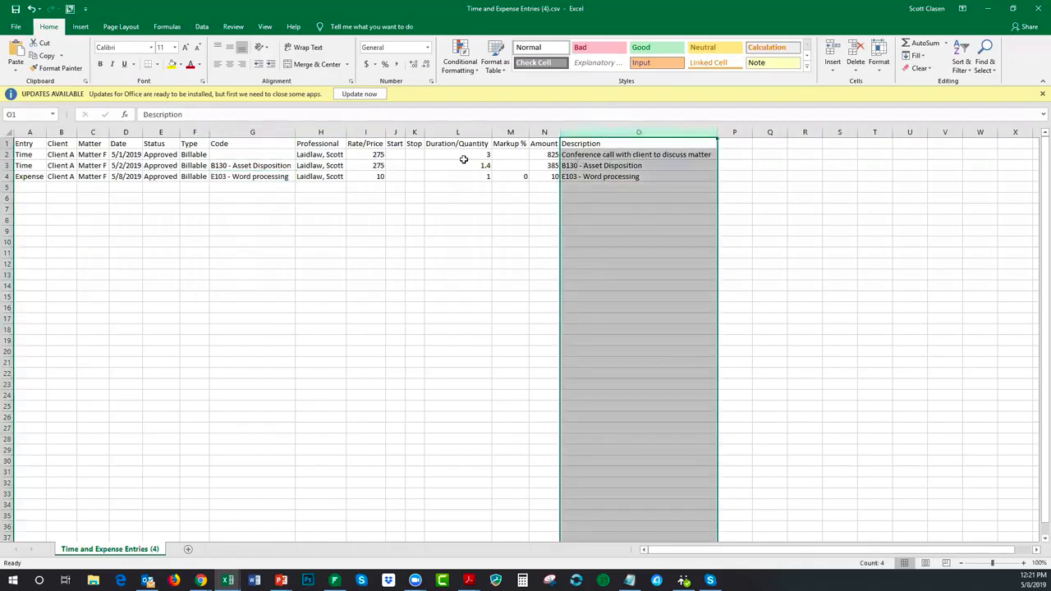
pyautogui.click(257, 165)
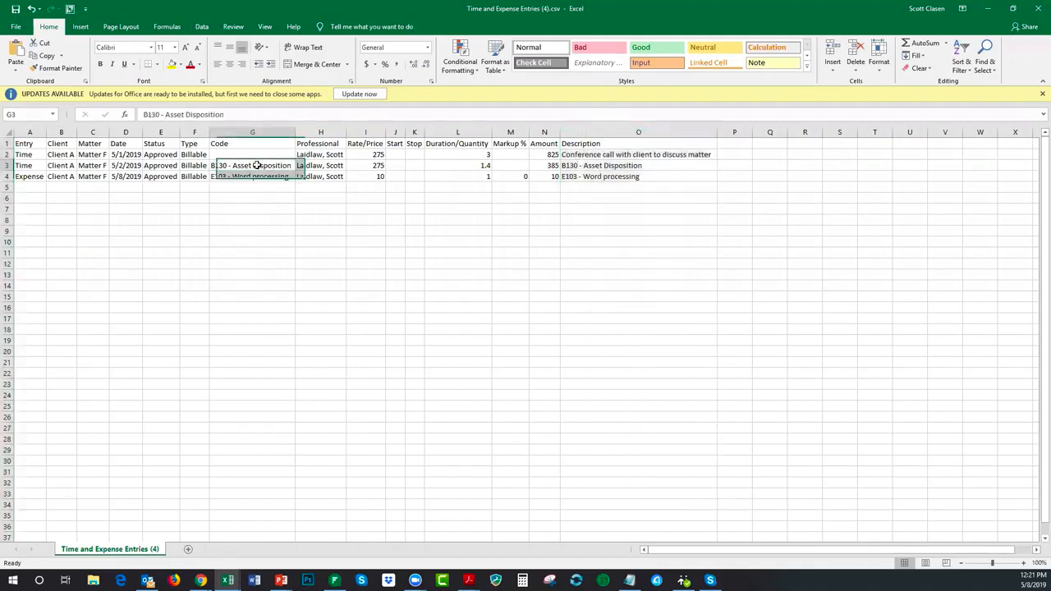
pyautogui.click(646, 172)
pyautogui.click(646, 167)
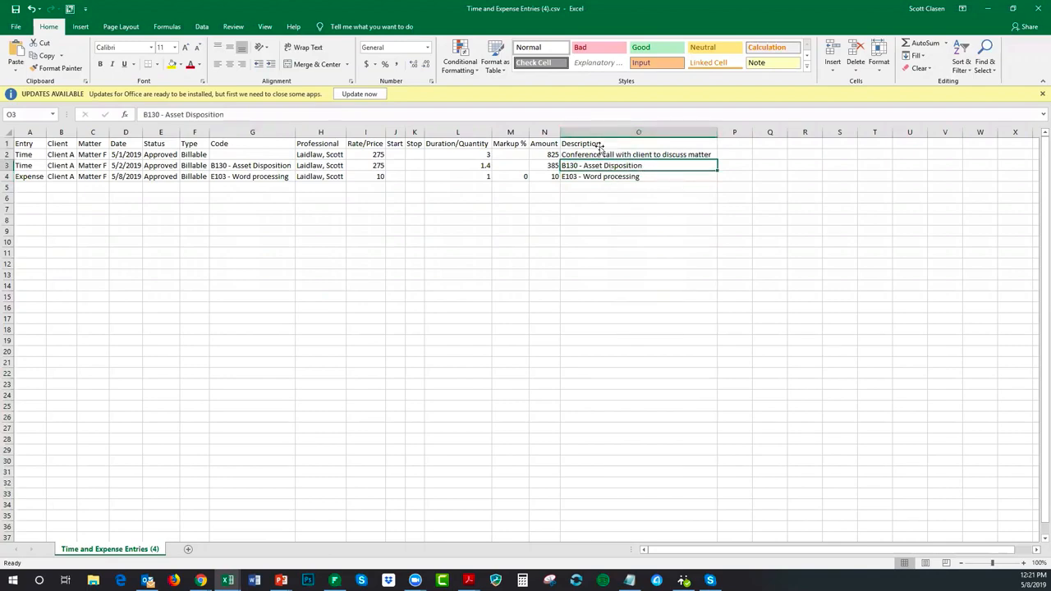
# Examine the Entry, Type, Professional, Rate/Price, Start and Stop columns of the exported entries.
pyautogui.click(28, 132)
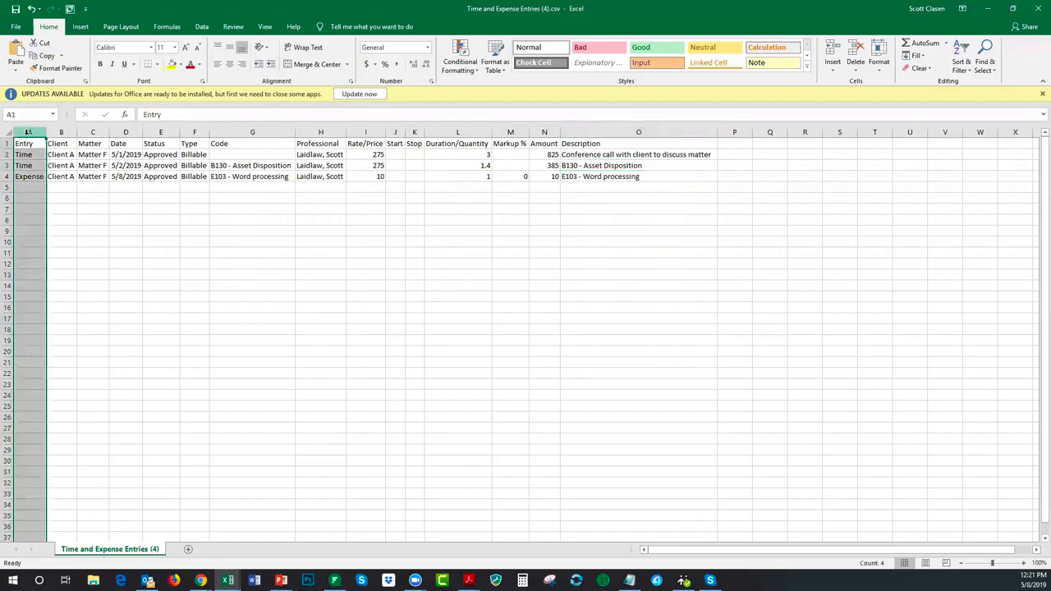
pyautogui.click(24, 154)
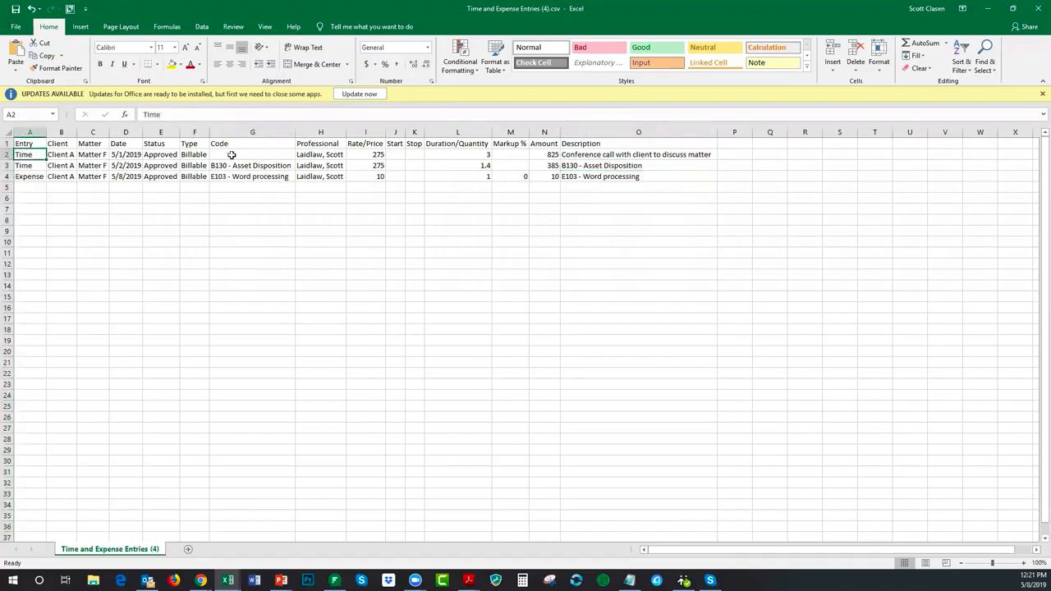
pyautogui.click(194, 132)
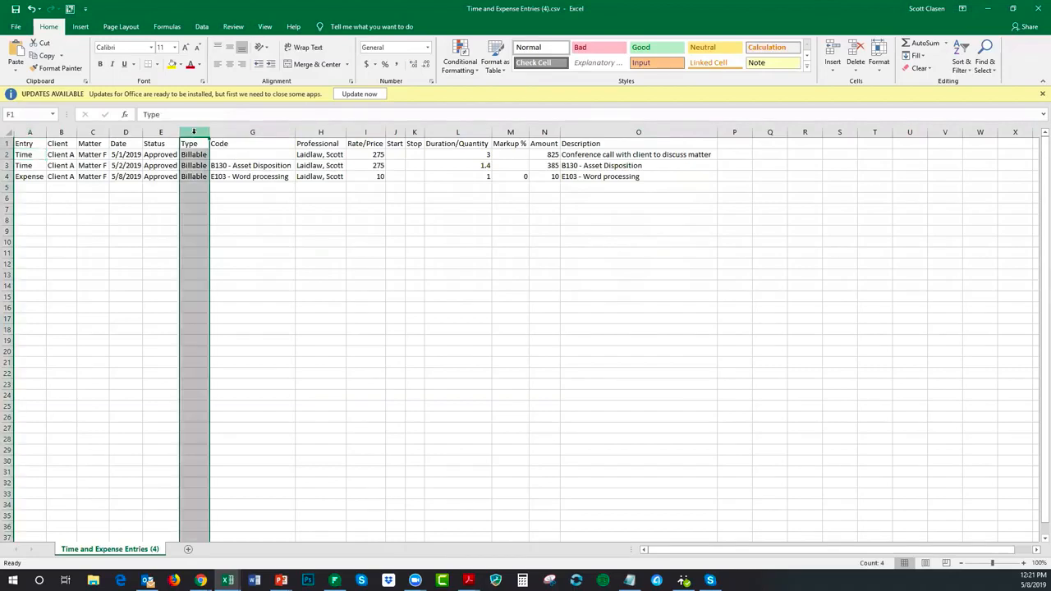
pyautogui.click(320, 132)
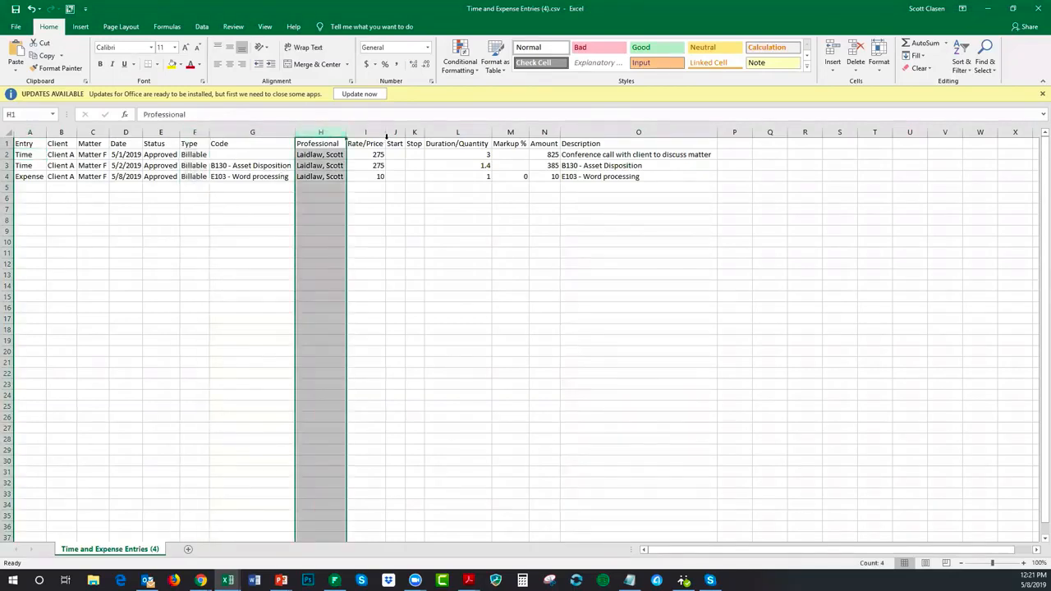
pyautogui.click(366, 132)
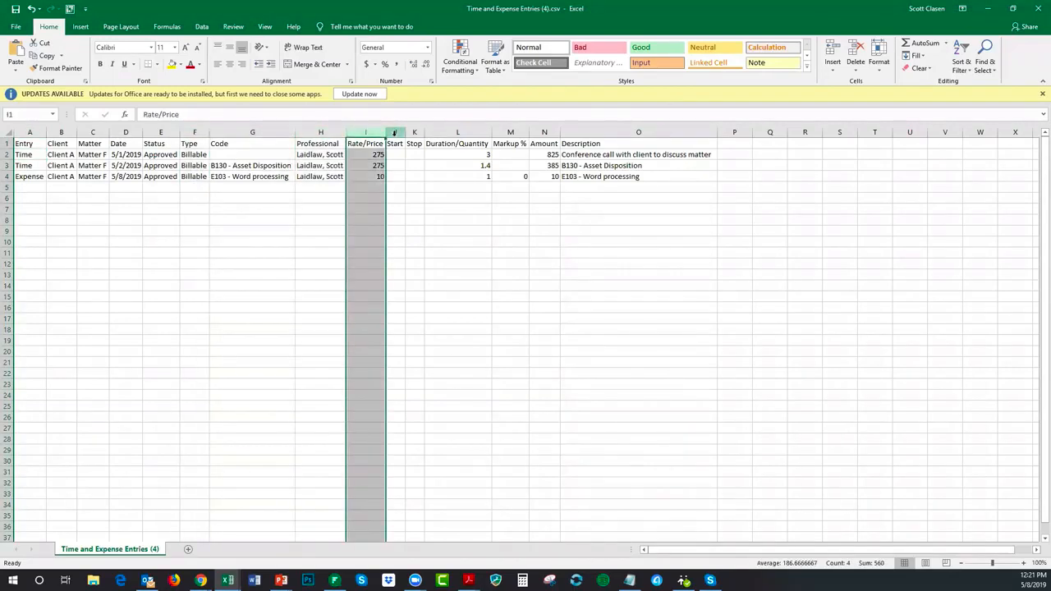
pyautogui.moveTo(395, 133); pyautogui.dragTo(414, 132)
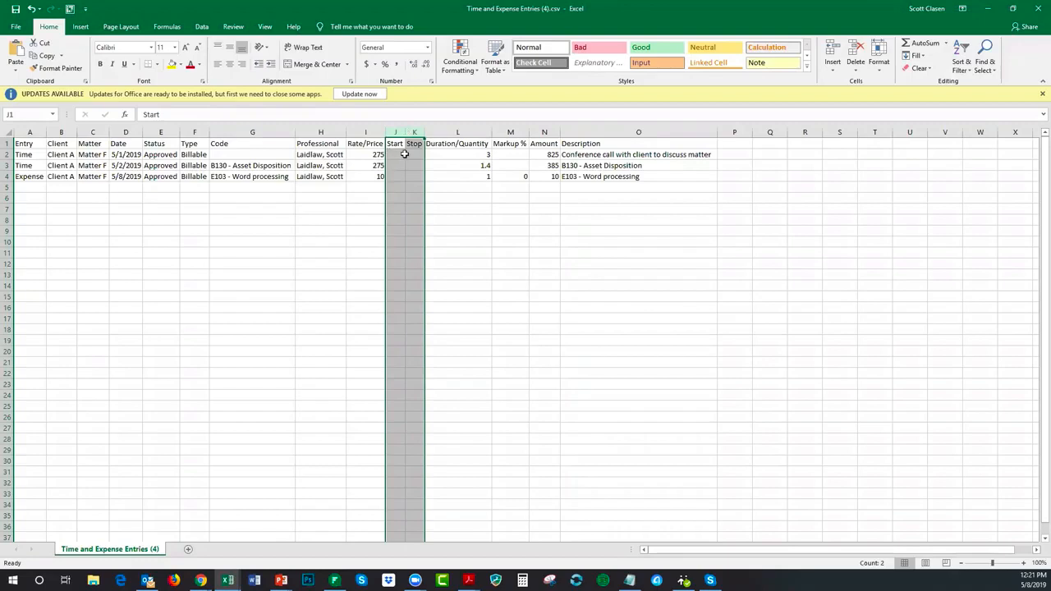
# Examine the Duration/Quantity values of the entries and compare the time entries' durations with their rates and amounts.
pyautogui.click(462, 153)
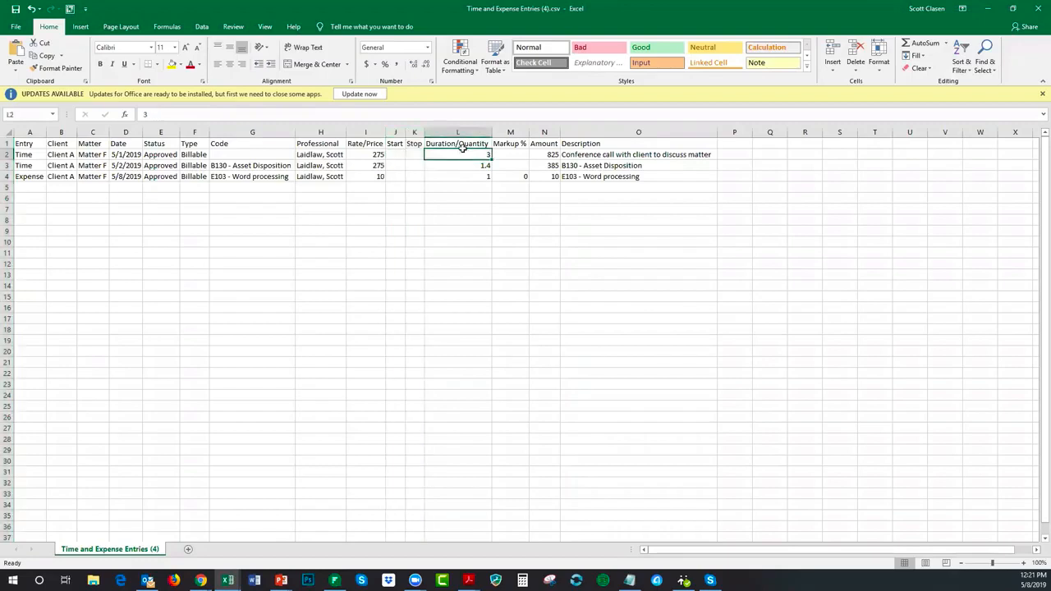
pyautogui.click(454, 166)
pyautogui.click(456, 154)
pyautogui.click(452, 164)
pyautogui.click(451, 175)
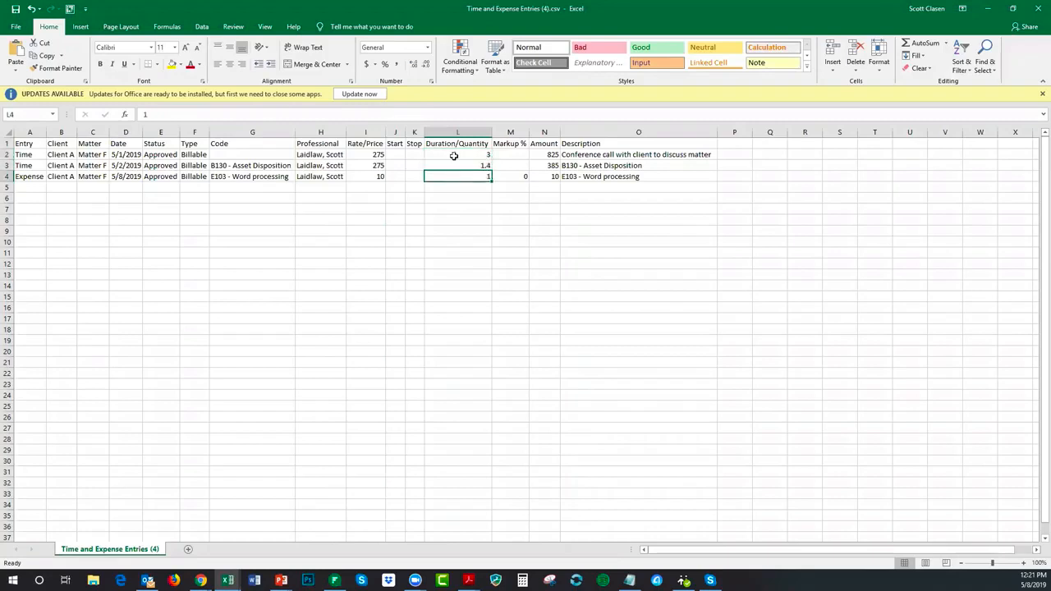
pyautogui.click(449, 155)
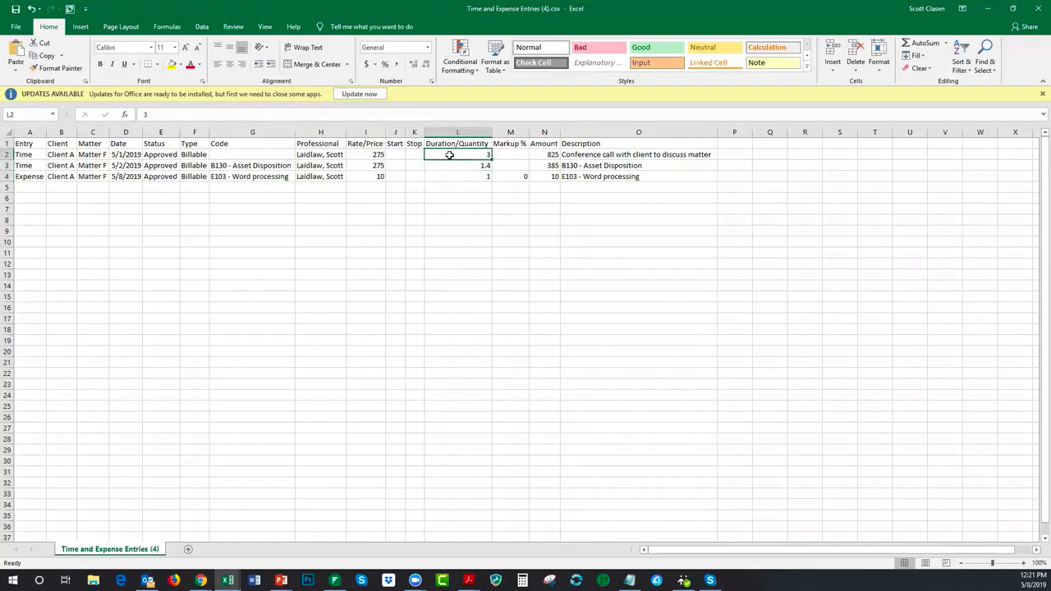
pyautogui.click(548, 156)
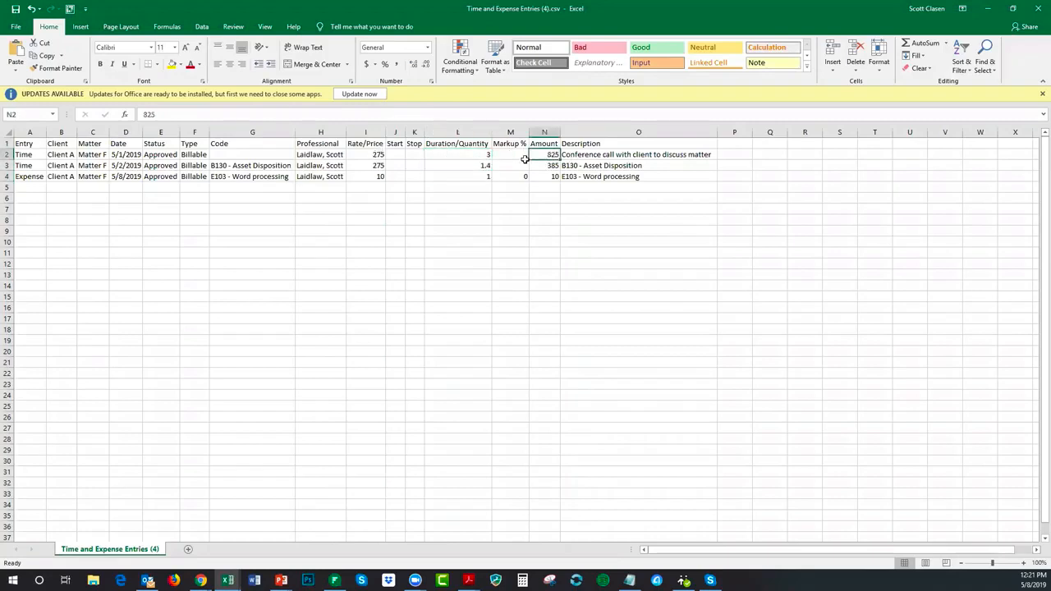
pyautogui.click(375, 156)
pyautogui.click(489, 166)
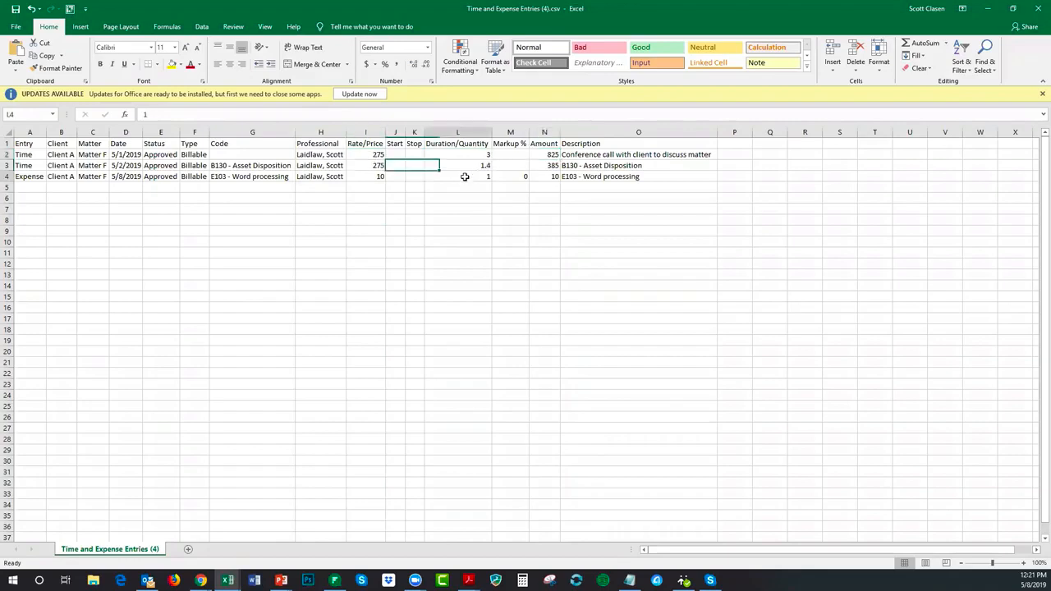
# Examine the expense entry's quantity, price and markup percentage, along with the Amount column.
pyautogui.click(462, 174)
pyautogui.click(357, 175)
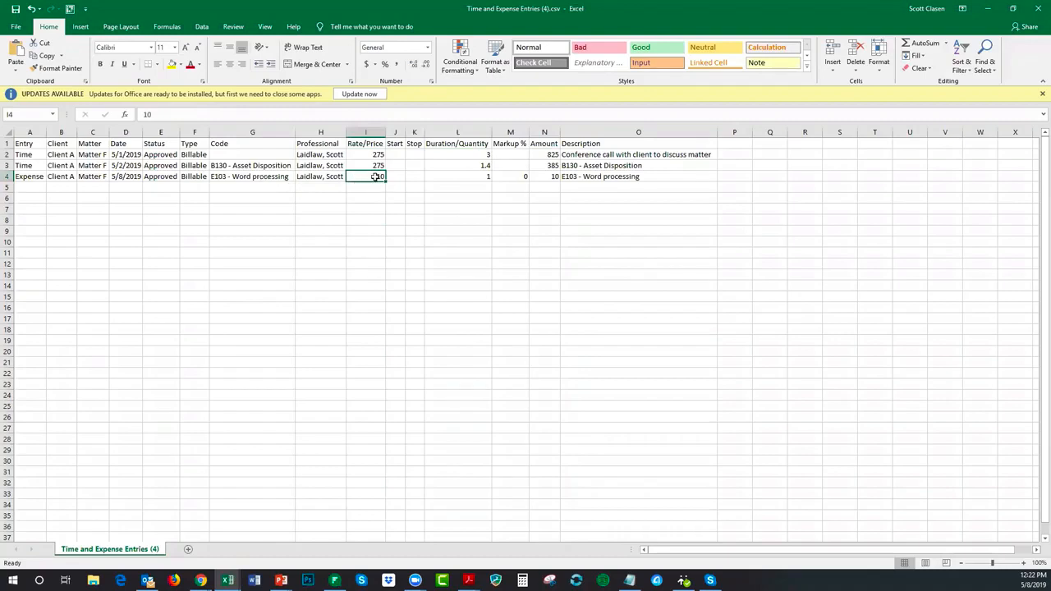
pyautogui.click(468, 175)
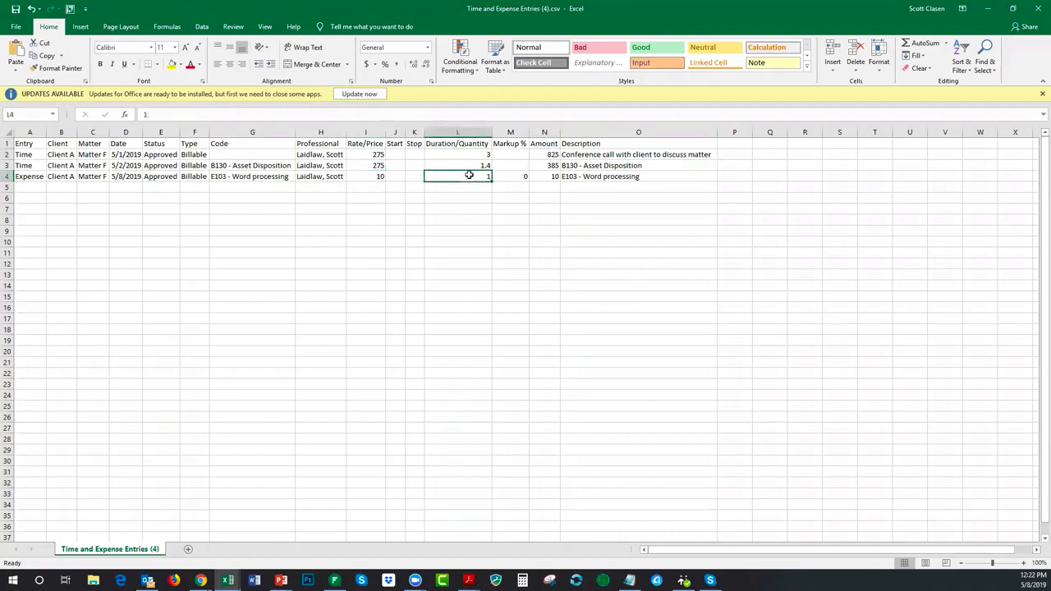
pyautogui.click(514, 177)
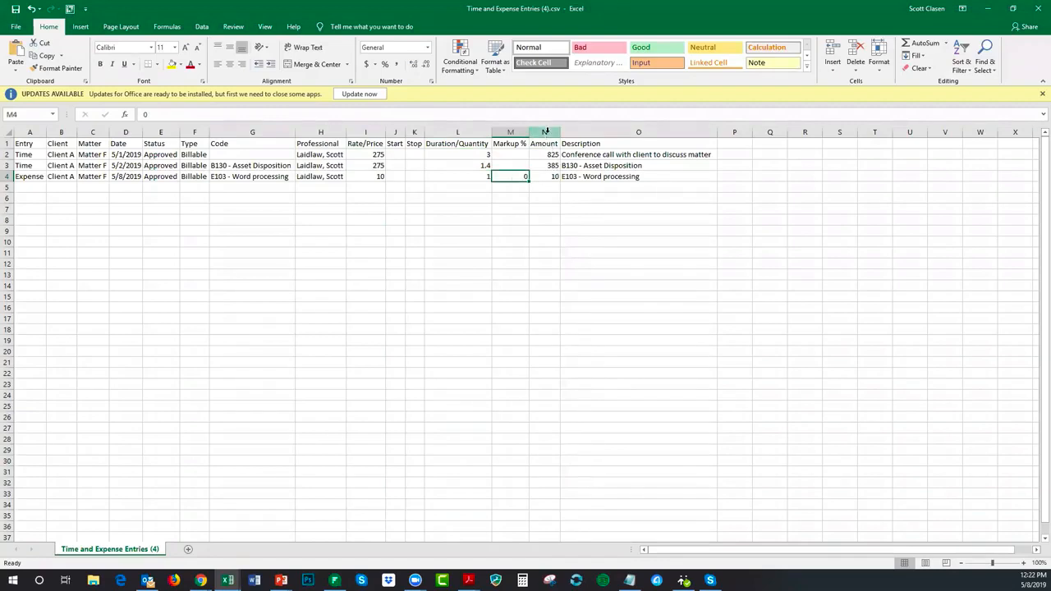
pyautogui.click(545, 133)
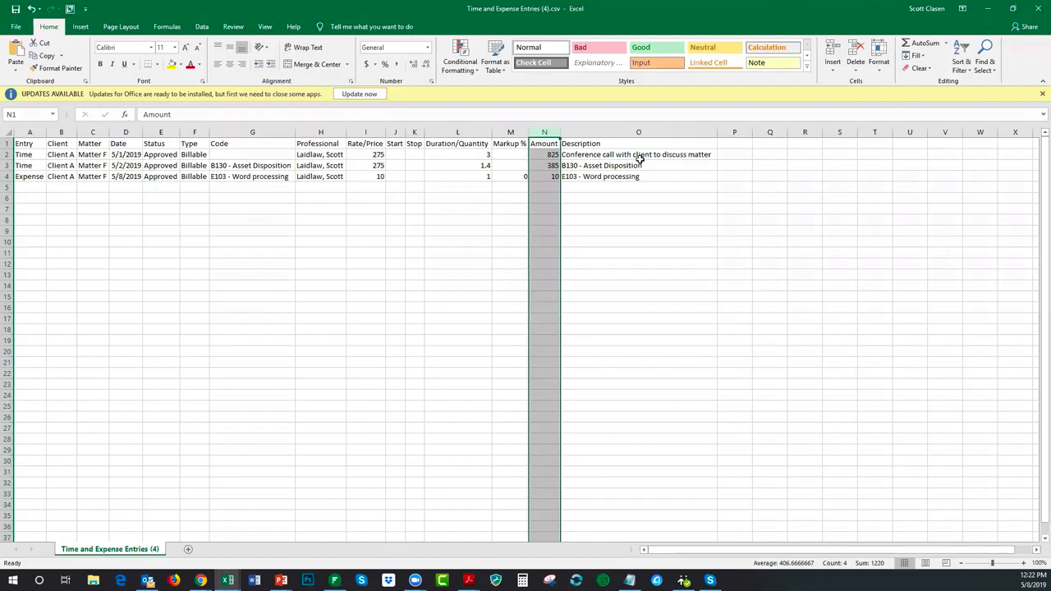
# Close the exported CSV file without saving its changes.
pyautogui.click(22, 145)
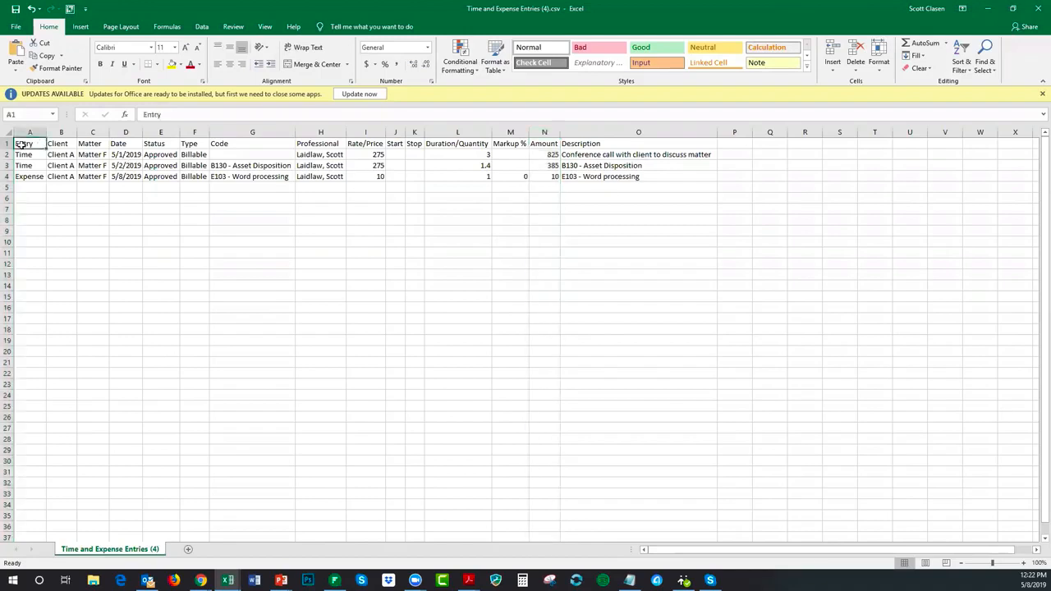
pyautogui.click(1032, 8)
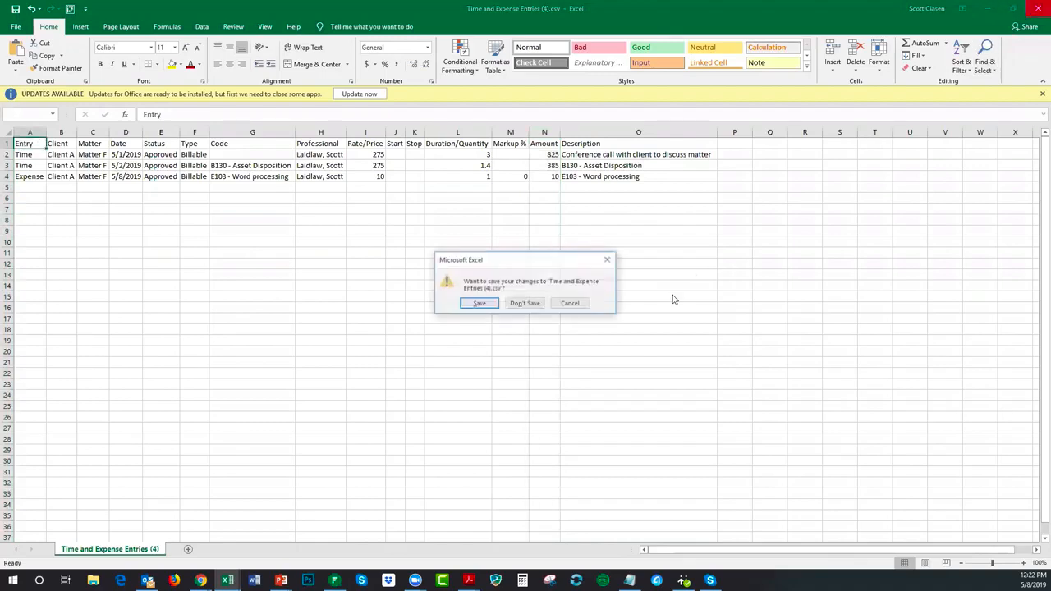
pyautogui.click(523, 306)
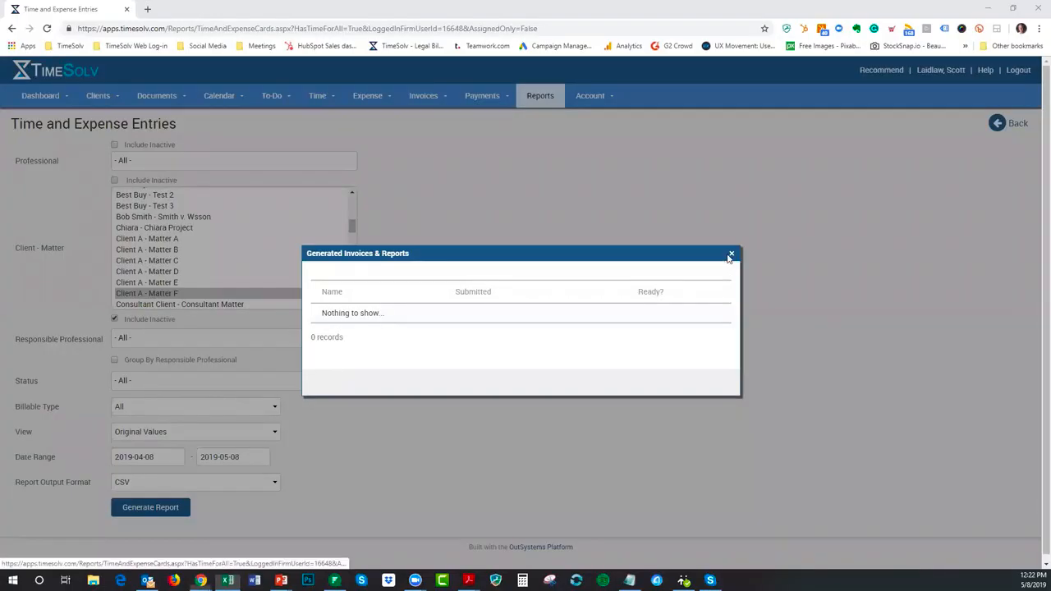
# Close the generated reports list, switch to the running PowerPoint slide show and advance it one slide.
pyautogui.click(728, 257)
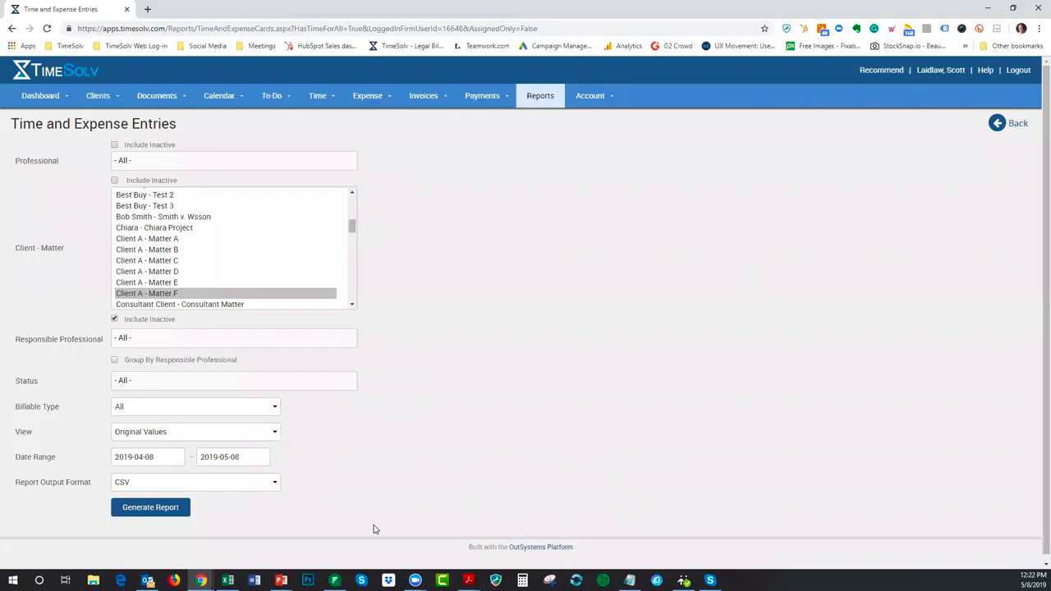
pyautogui.click(281, 580)
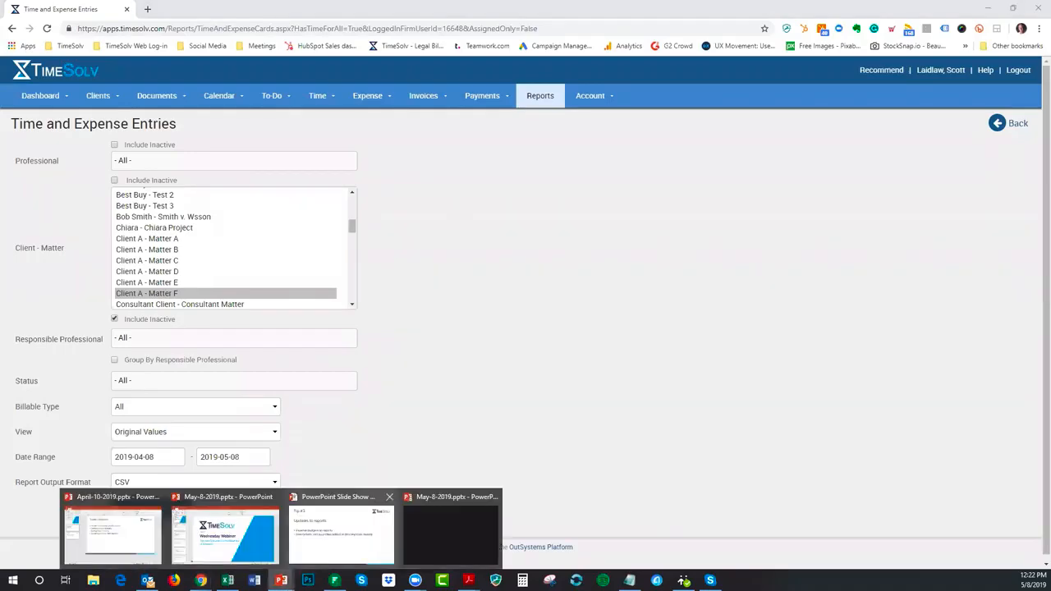
pyautogui.click(358, 550)
pyautogui.press('Right')
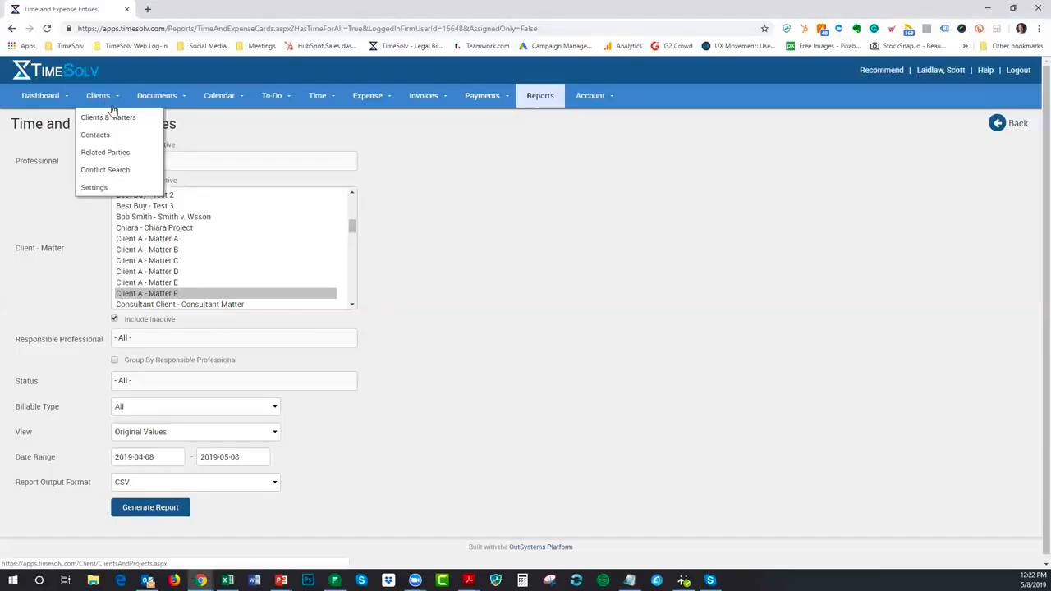
# Try to delete the Avionte Software client from its client details, then dismiss the resulting message.
pyautogui.click(113, 117)
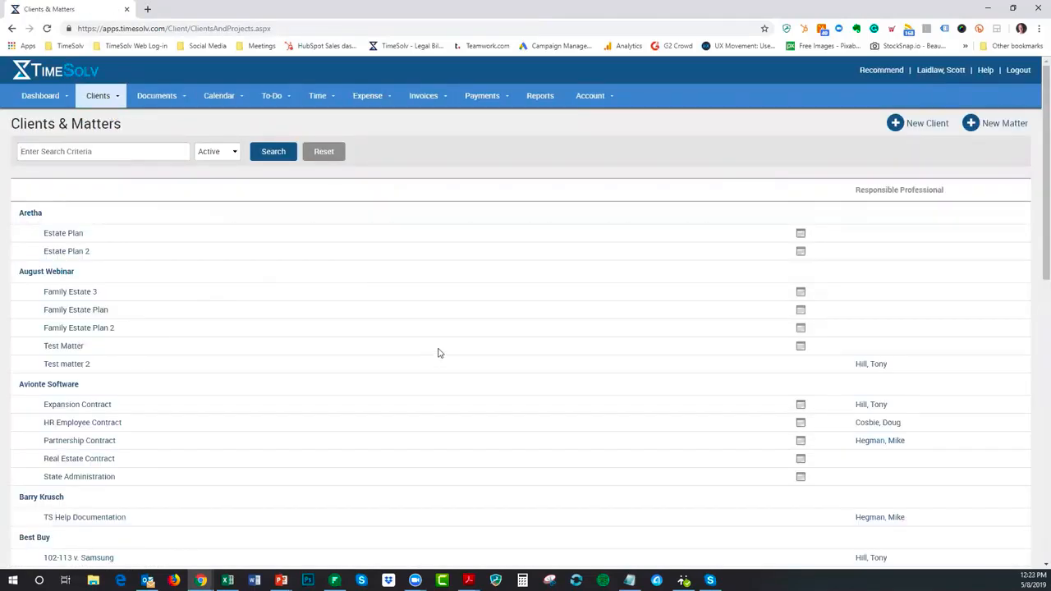
pyautogui.scroll(-1, 437, 353)
pyautogui.scroll(-2, 251, 311)
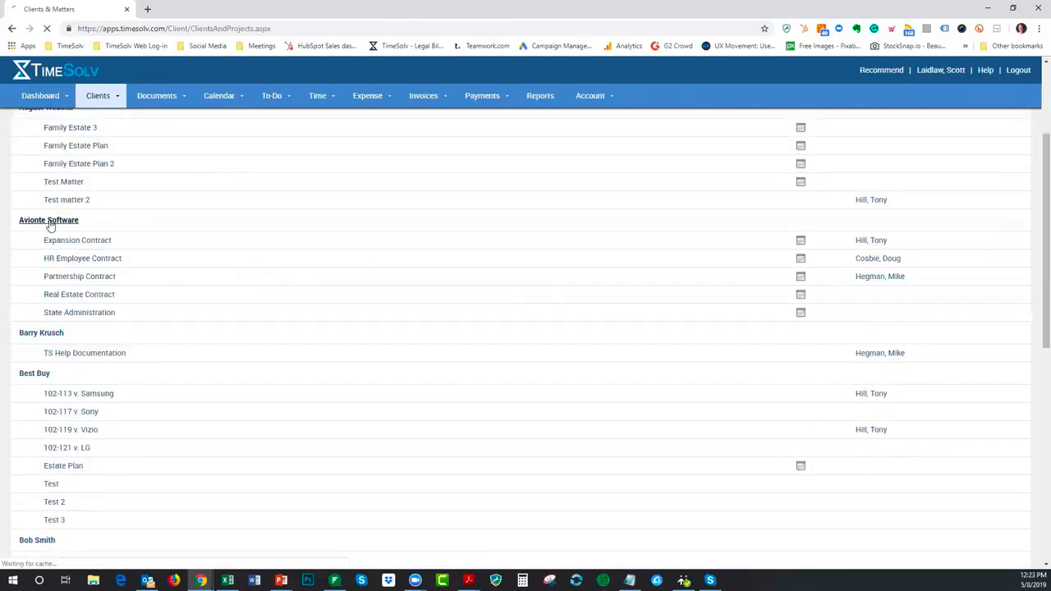
pyautogui.click(50, 222)
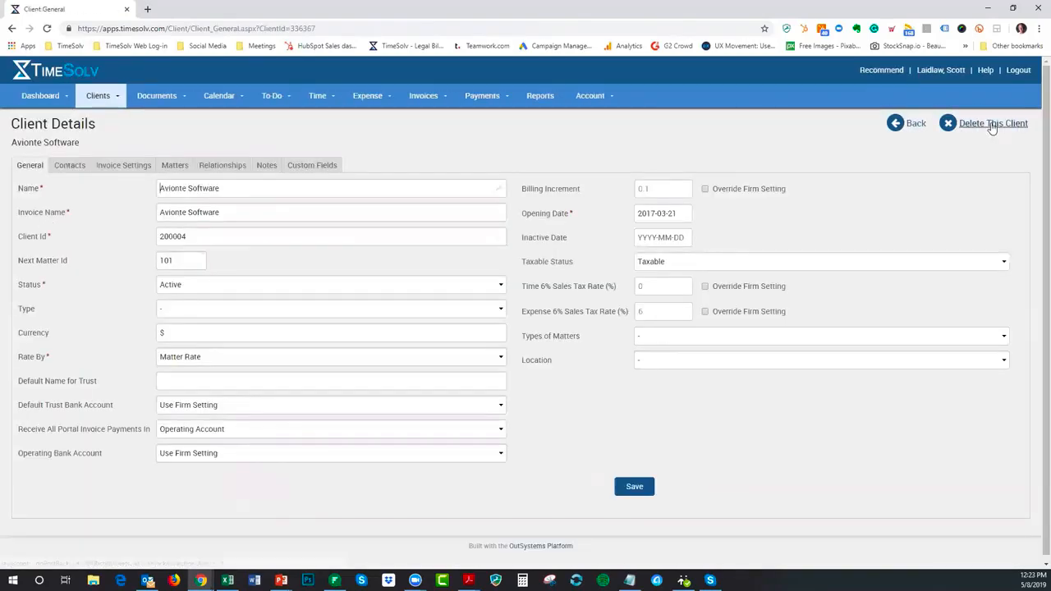
pyautogui.click(991, 126)
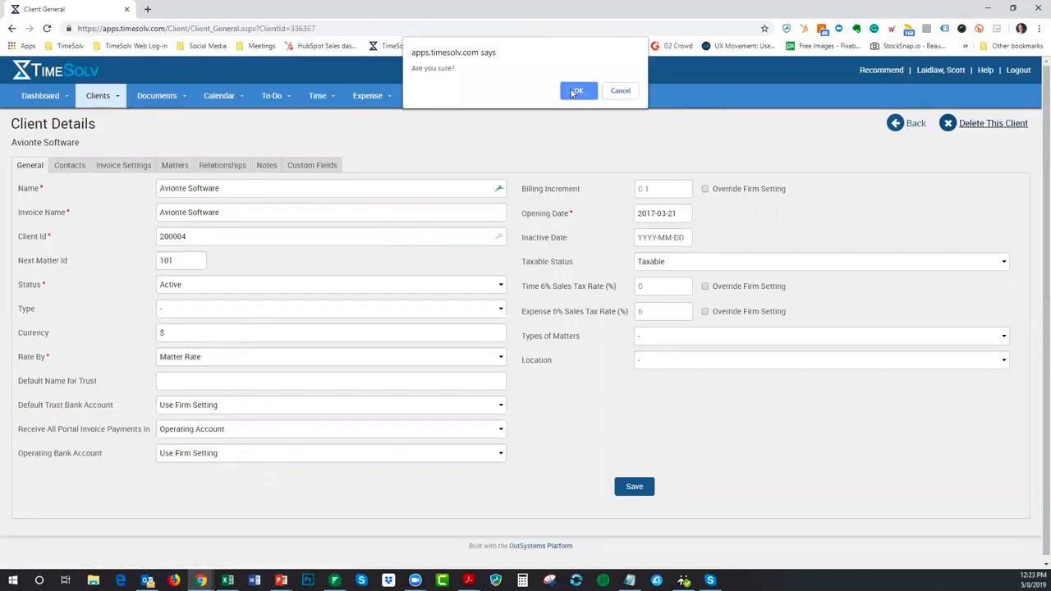
pyautogui.click(574, 92)
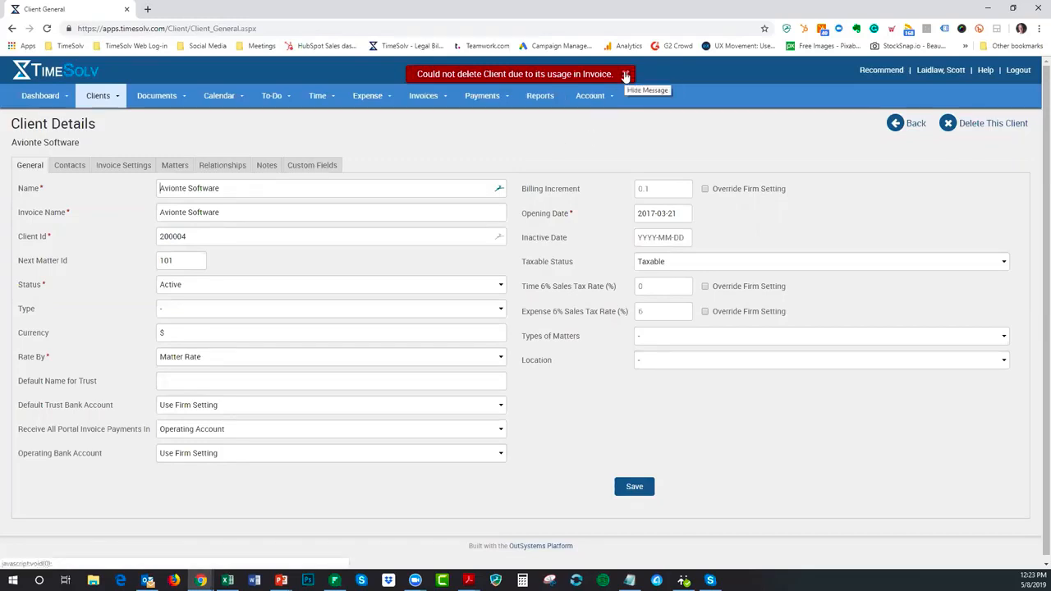
pyautogui.click(627, 74)
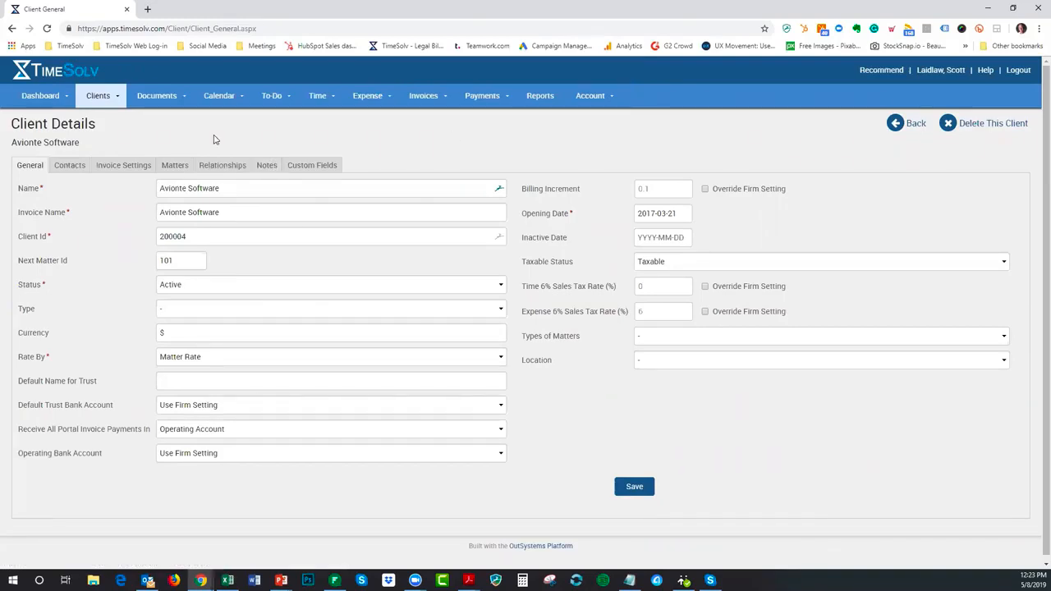
# Try to delete Avionte Software's HR Employee Contract matter from its matter details, then dismiss the resulting message.
pyautogui.click(182, 167)
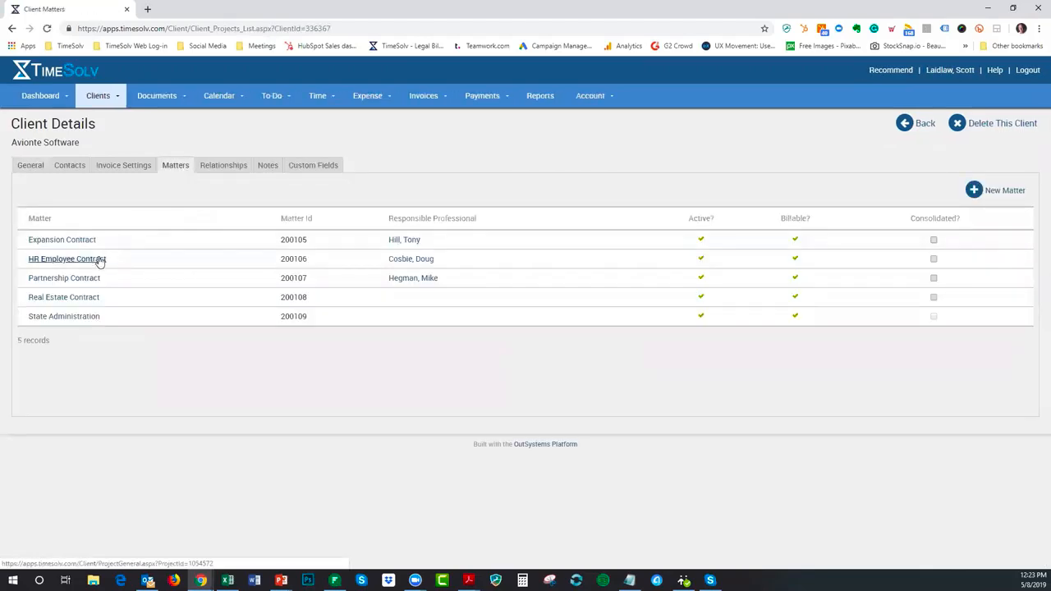
pyautogui.click(100, 260)
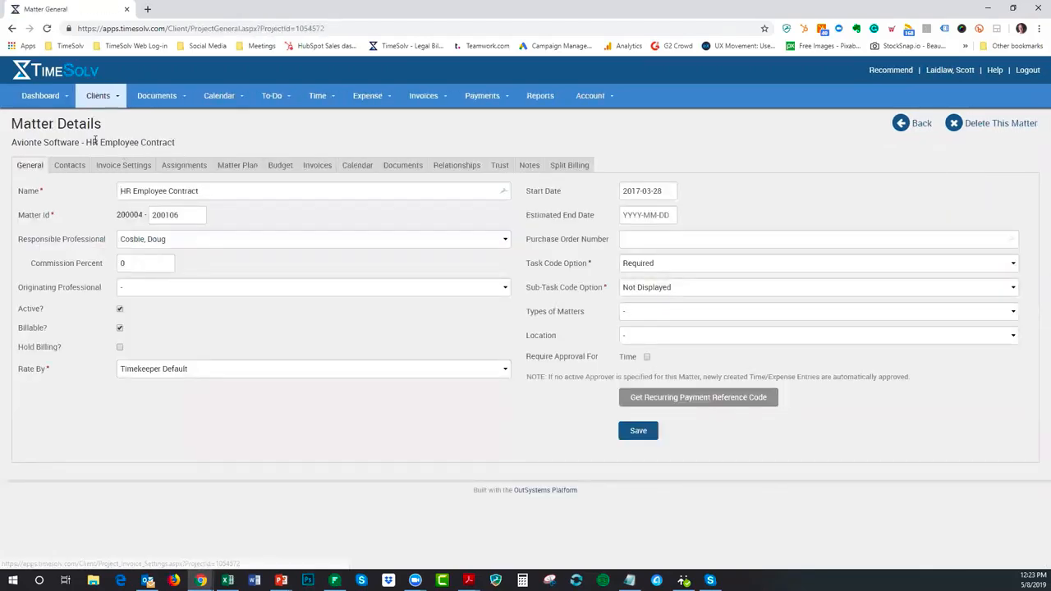
pyautogui.click(962, 132)
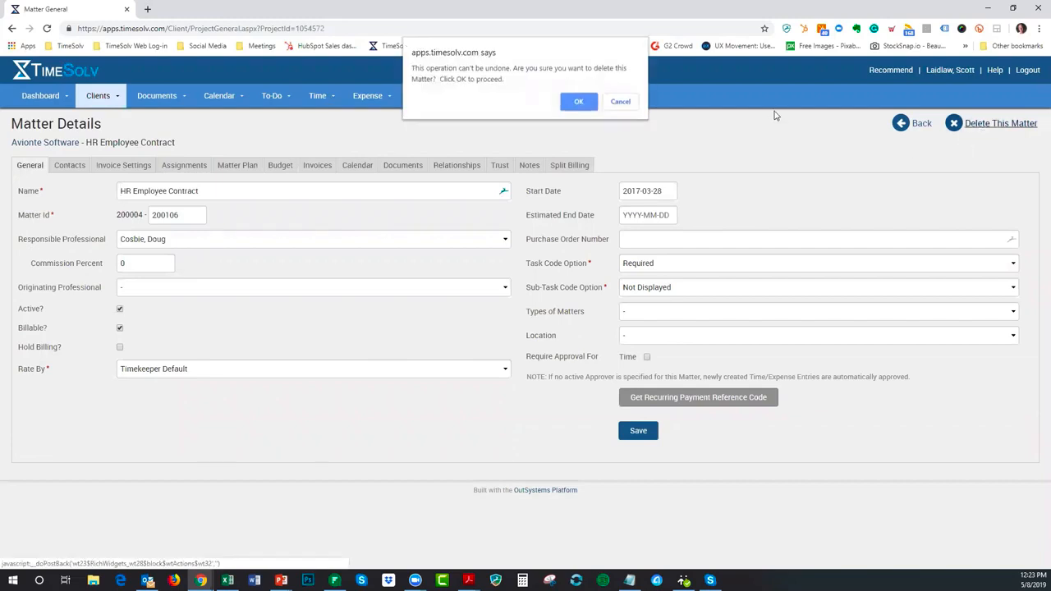
pyautogui.click(579, 102)
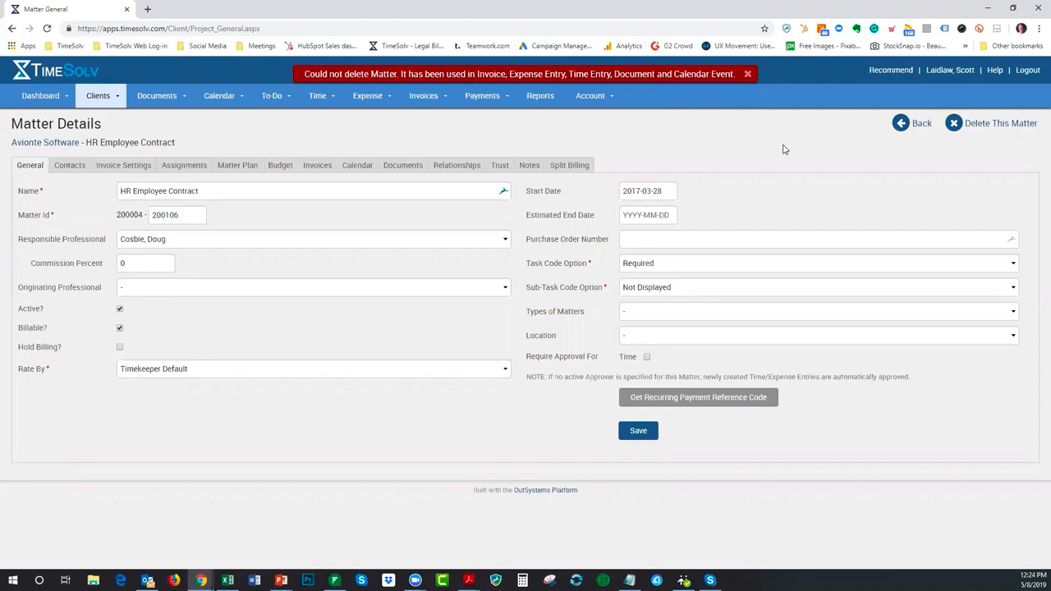
pyautogui.click(747, 74)
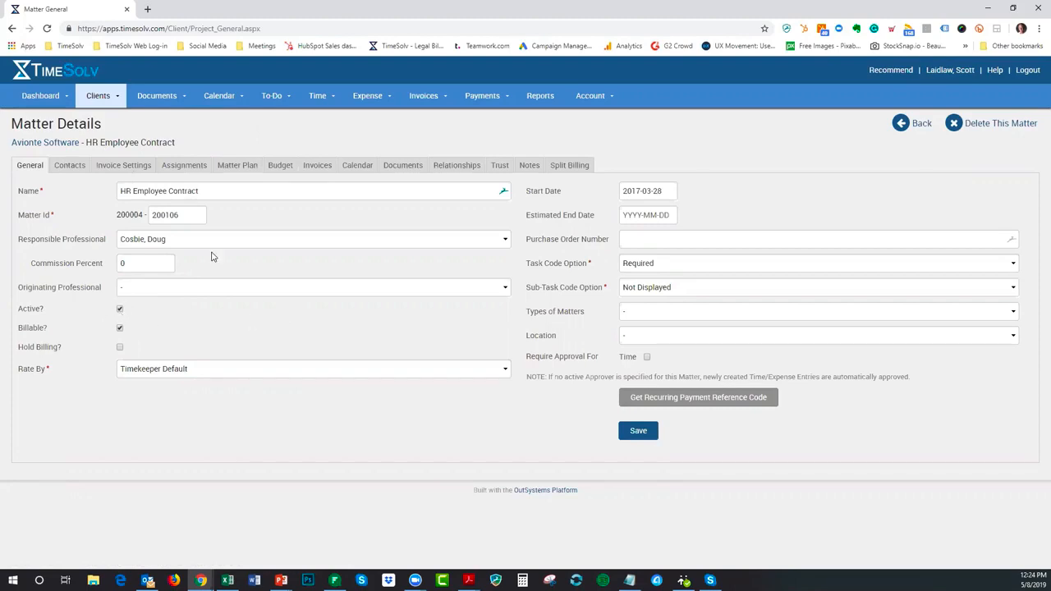
# Return to the Avionte Software client details and review the client status options, keeping Active selected.
pyautogui.click(50, 144)
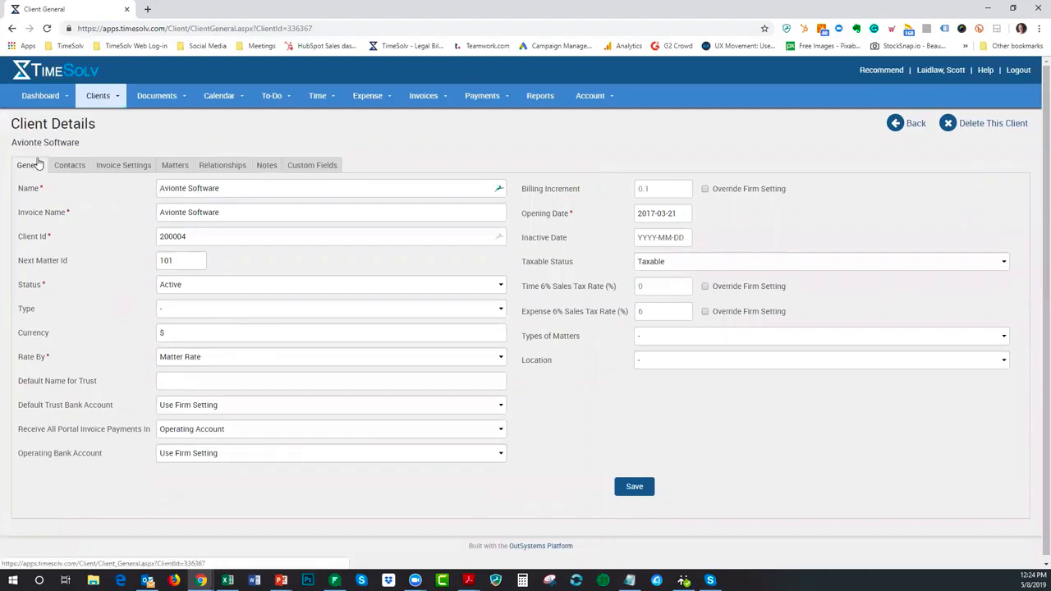
pyautogui.click(209, 288)
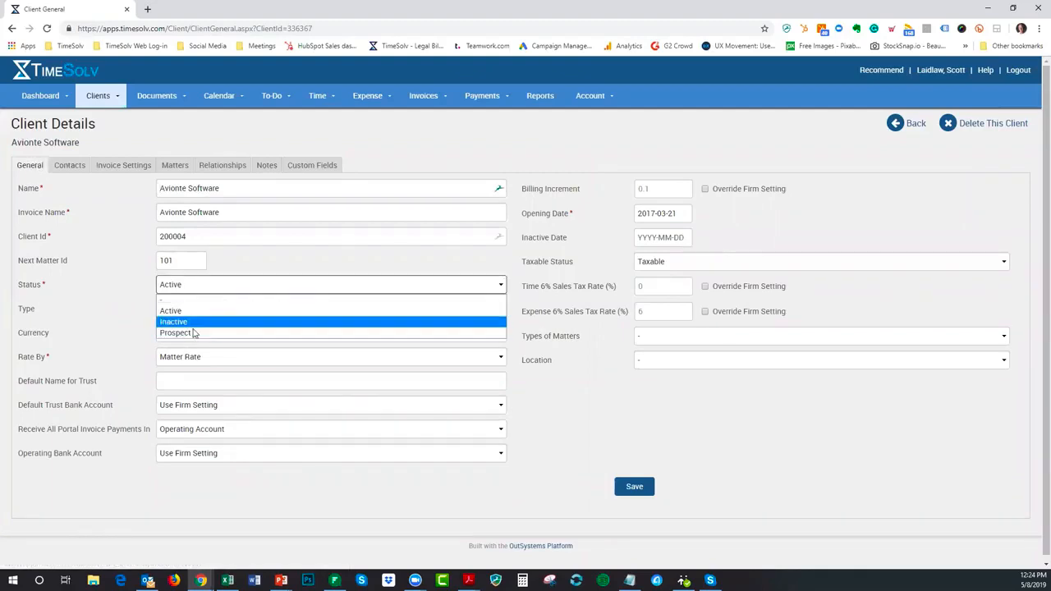
pyautogui.click(194, 311)
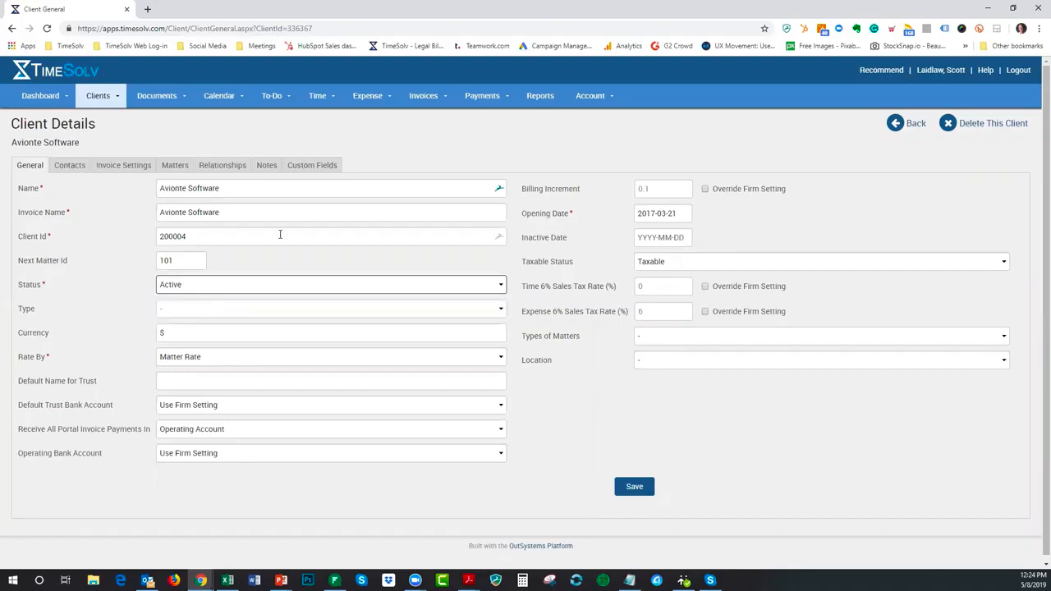
# Try the All and Inactive status filters on the Clients & Matters list, set the filter back to Active and look through the list.
pyautogui.moveTo(98, 97)
pyautogui.click(109, 120)
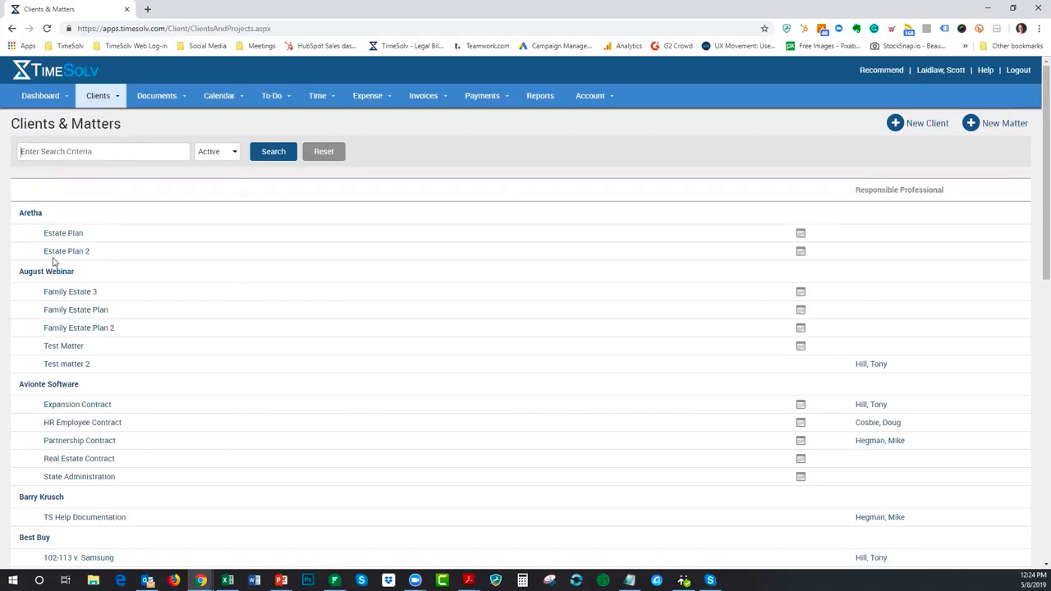
pyautogui.click(221, 152)
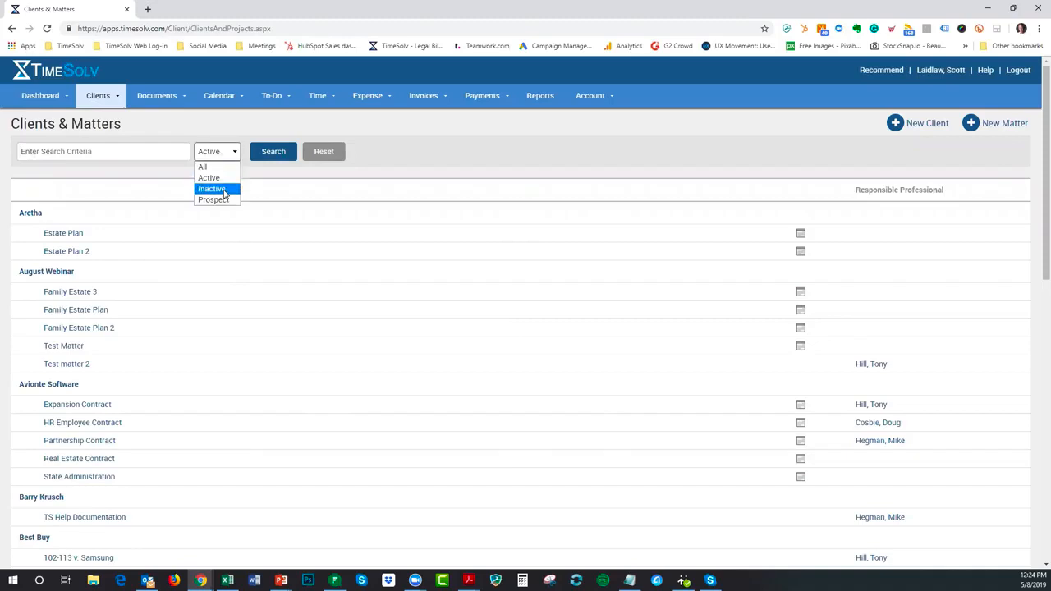
pyautogui.click(213, 168)
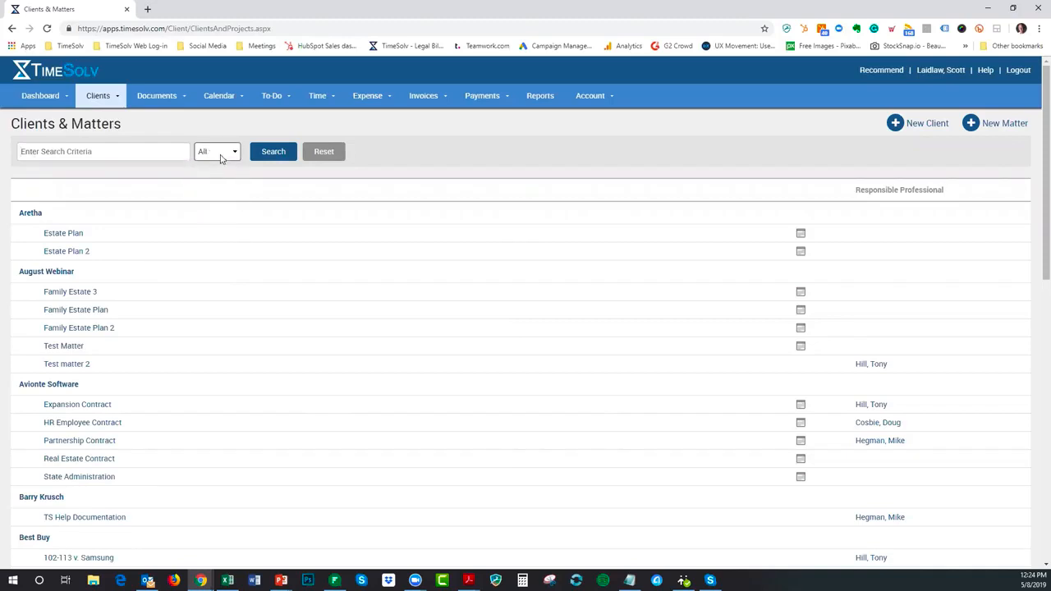
pyautogui.click(222, 158)
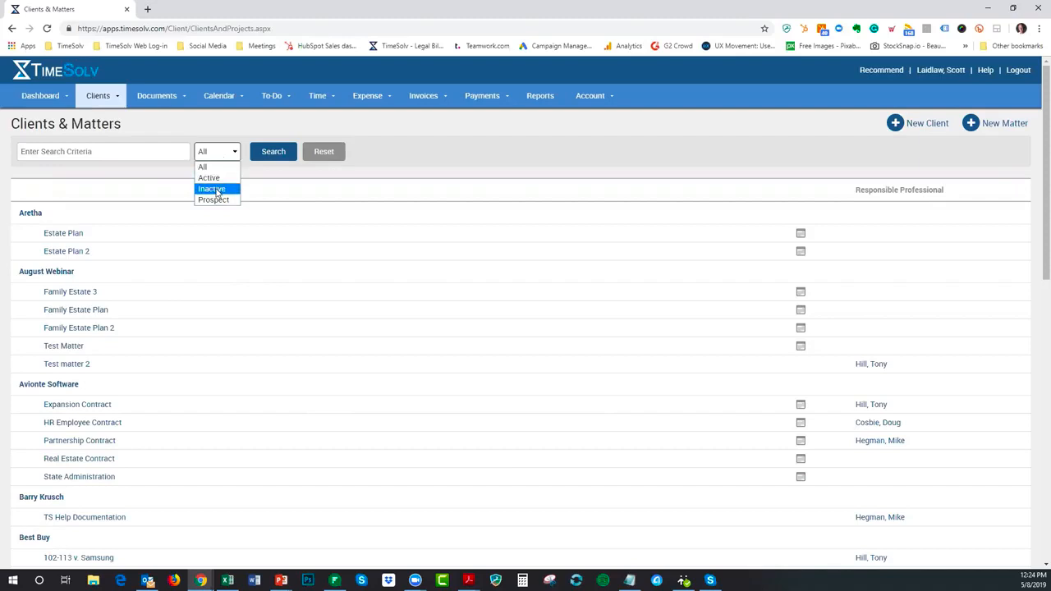
pyautogui.click(215, 190)
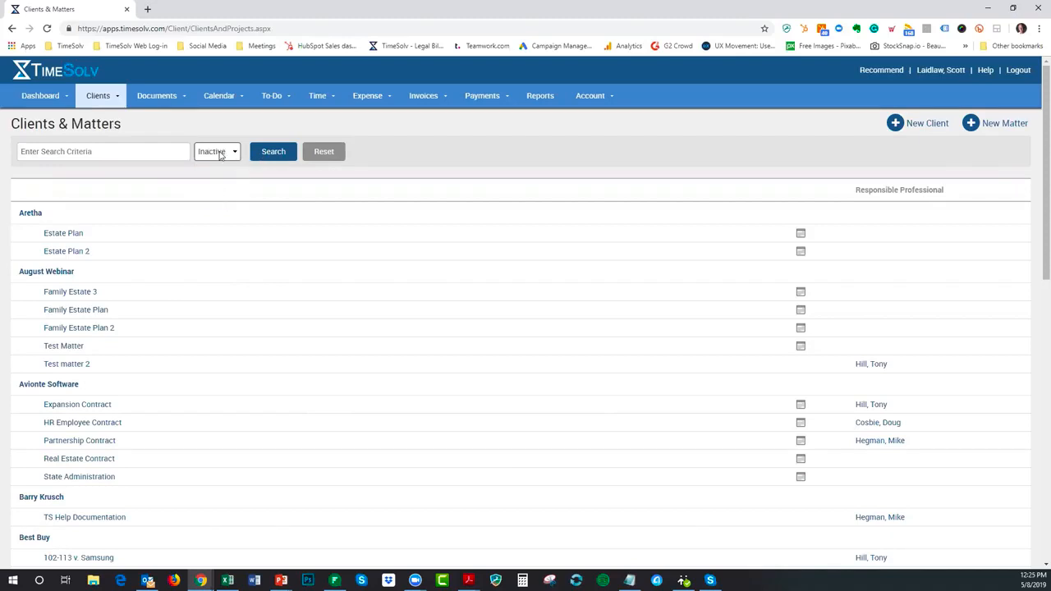
pyautogui.click(220, 156)
pyautogui.click(207, 167)
pyautogui.click(218, 151)
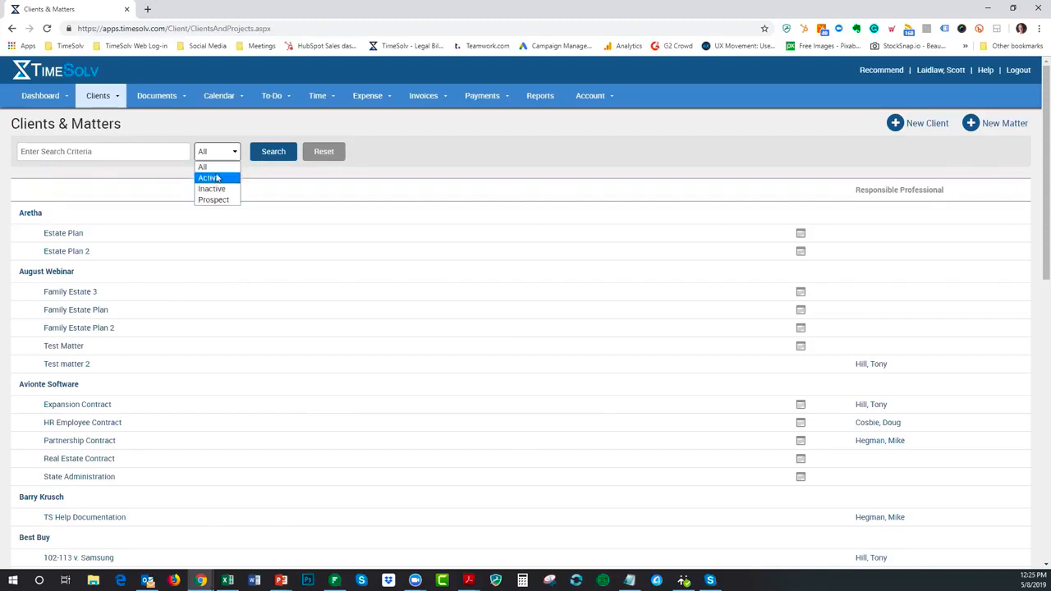
pyautogui.click(216, 177)
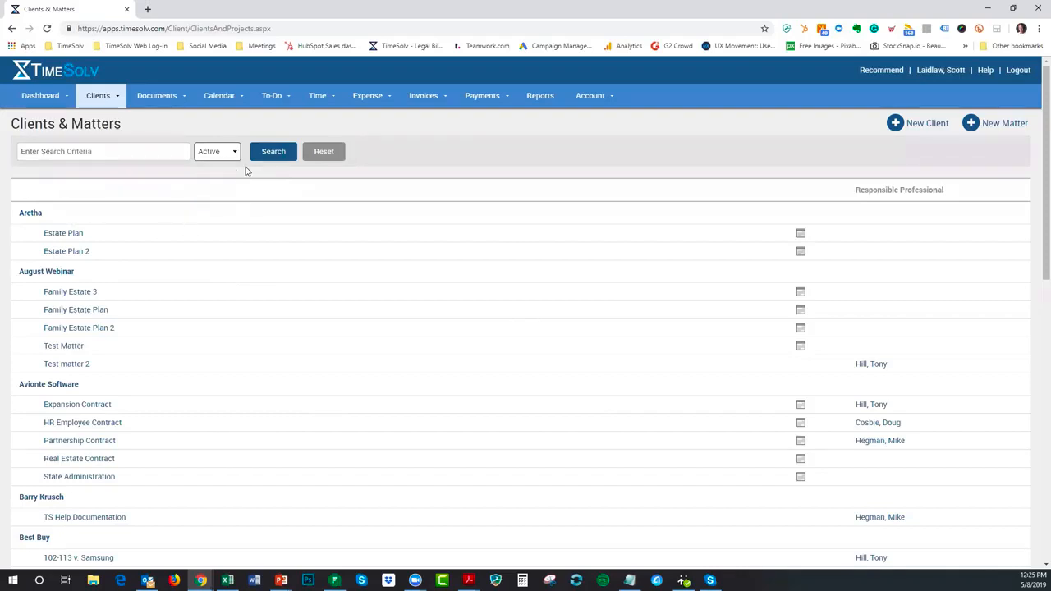
pyautogui.scroll(-8, 94, 237)
pyautogui.scroll(8, 94, 239)
# Try to delete the fourth professional in the account's Professionals list, then dismiss the resulting message.
pyautogui.click(589, 98)
pyautogui.click(581, 119)
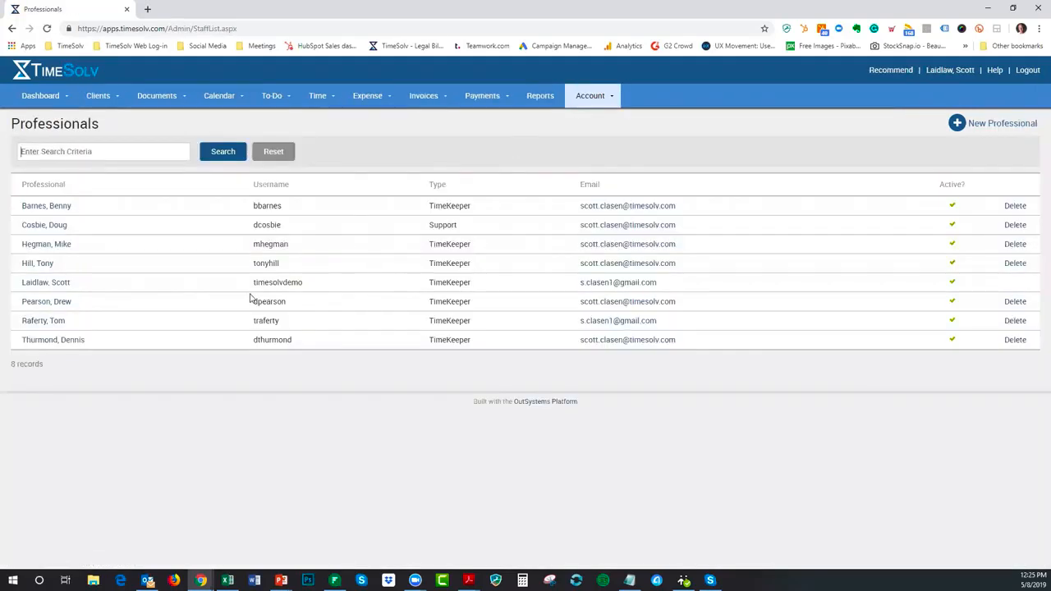
pyautogui.click(1014, 263)
pyautogui.click(579, 98)
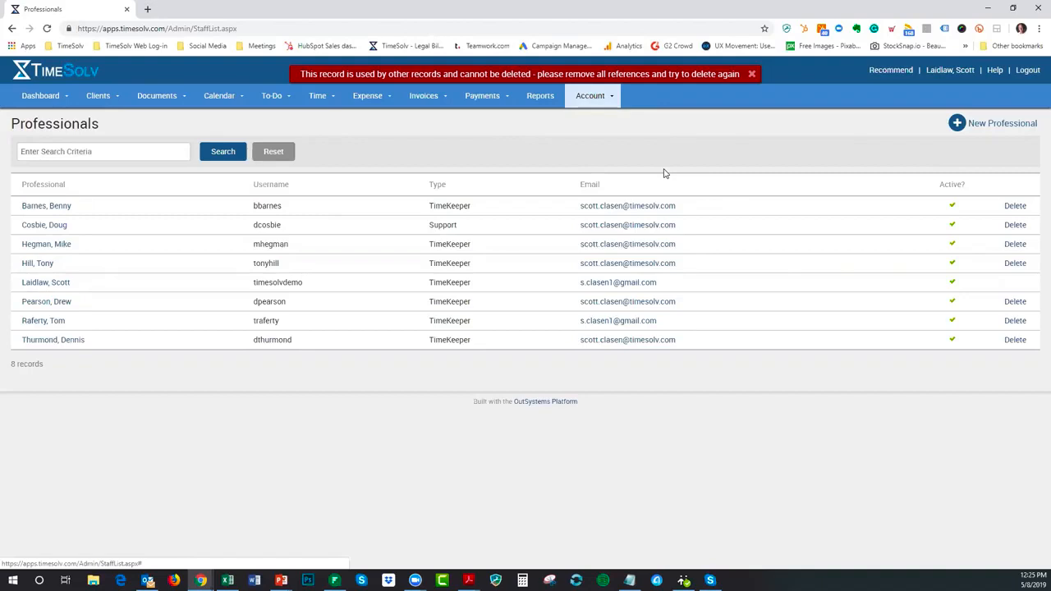
pyautogui.click(751, 75)
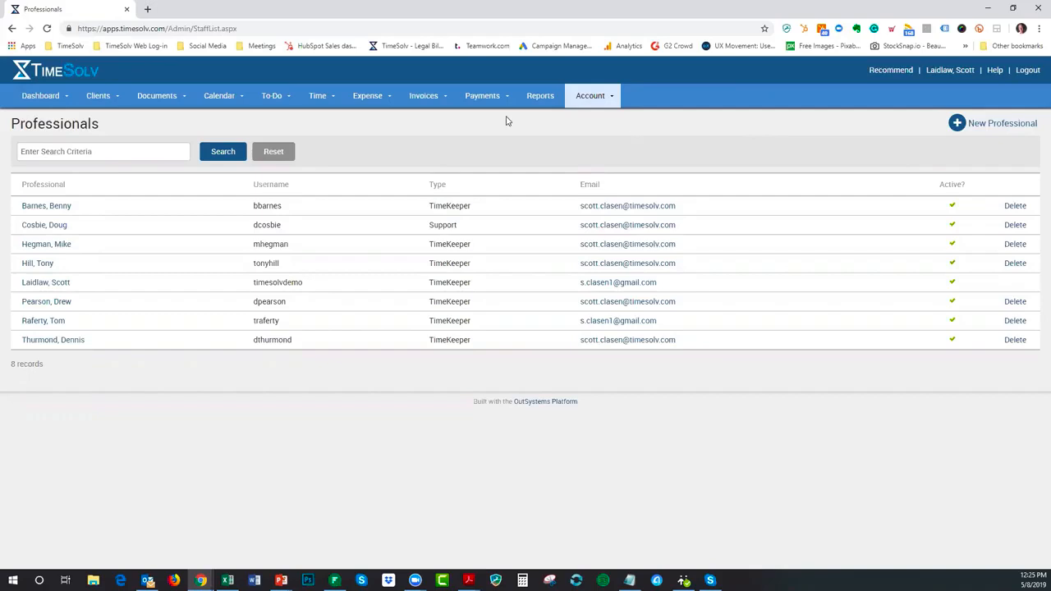
# Set the status of the third professional in the list to Inactive, save the profile and return to the Professionals list.
pyautogui.click(49, 246)
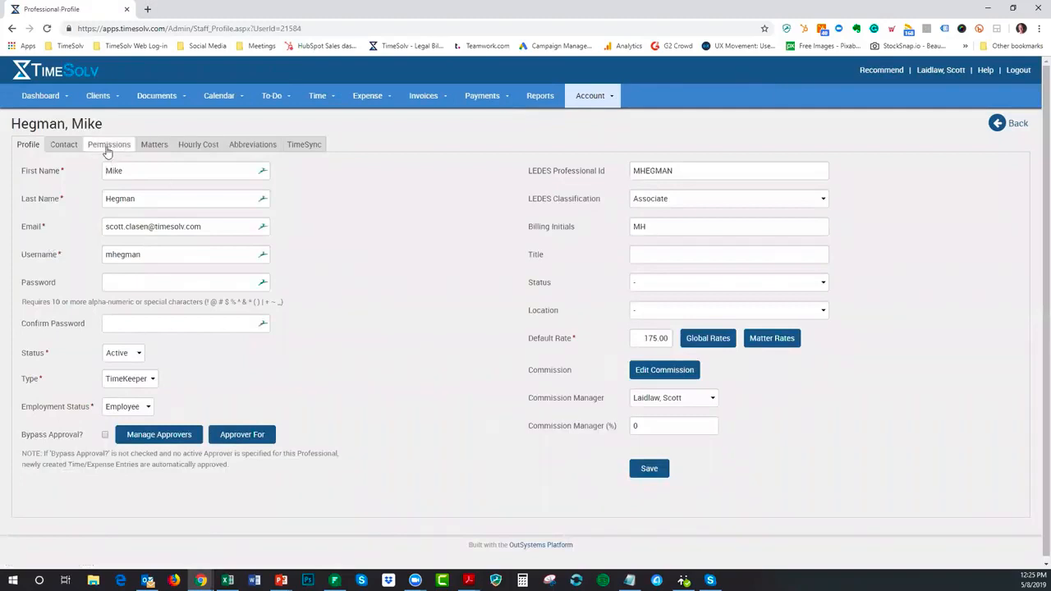
pyautogui.click(123, 353)
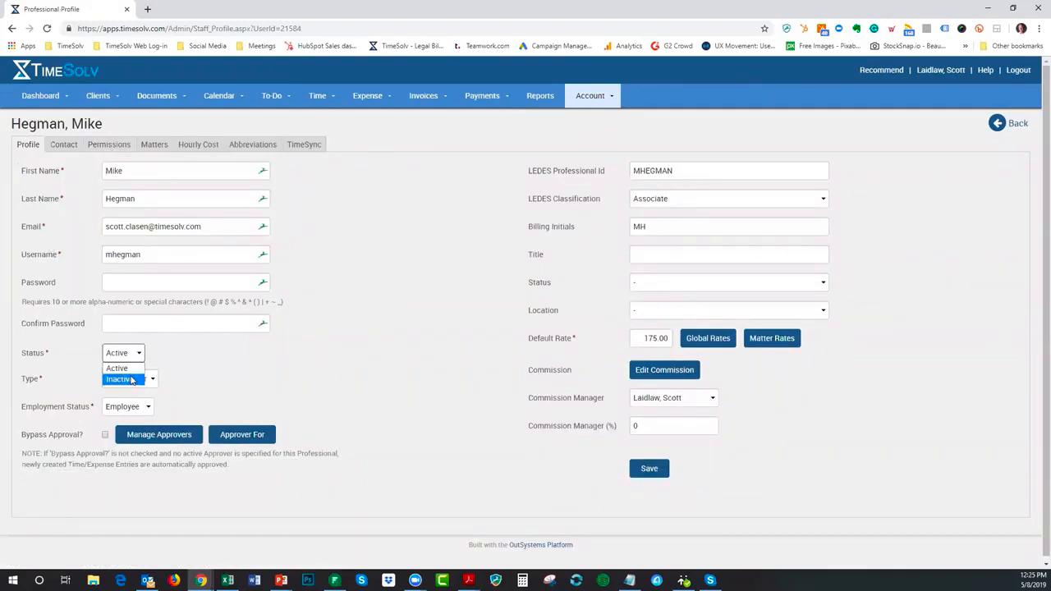
pyautogui.click(131, 379)
pyautogui.click(659, 470)
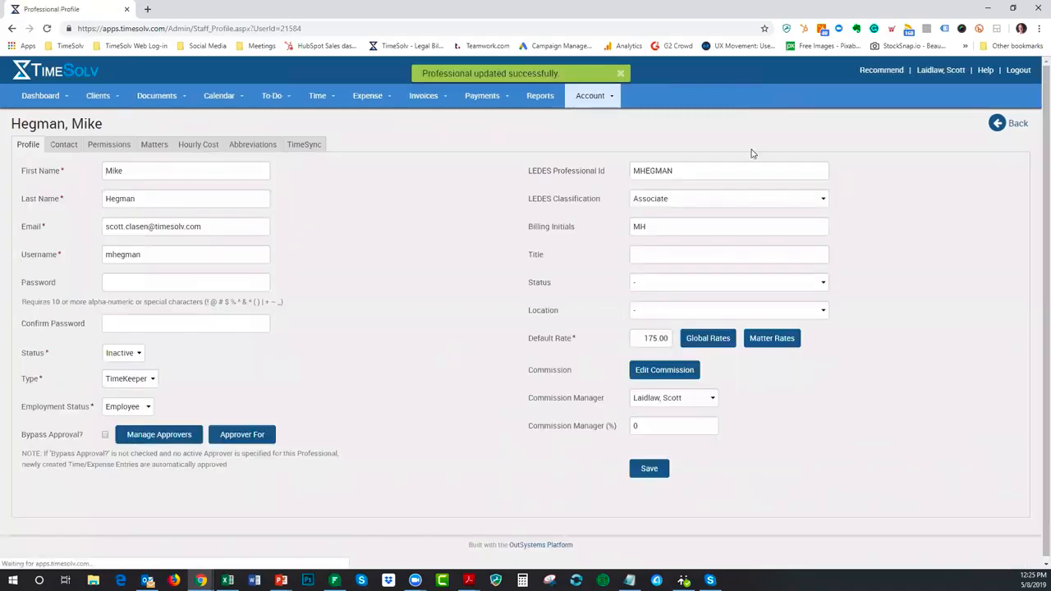
pyautogui.click(1016, 125)
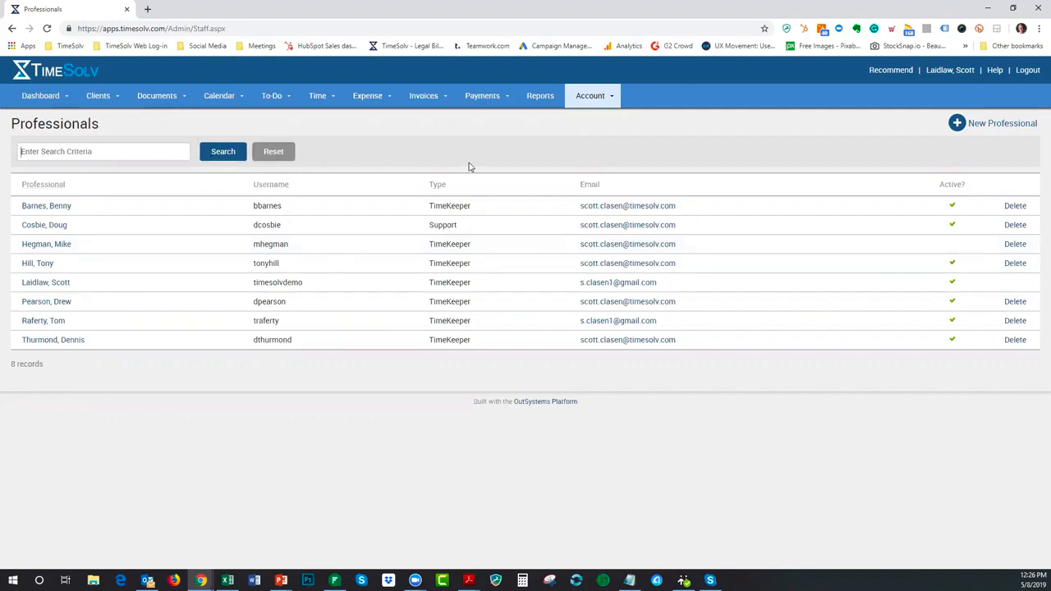
# Sort the Professionals list by active status in both directions, then sort it by professional name.
pyautogui.click(950, 187)
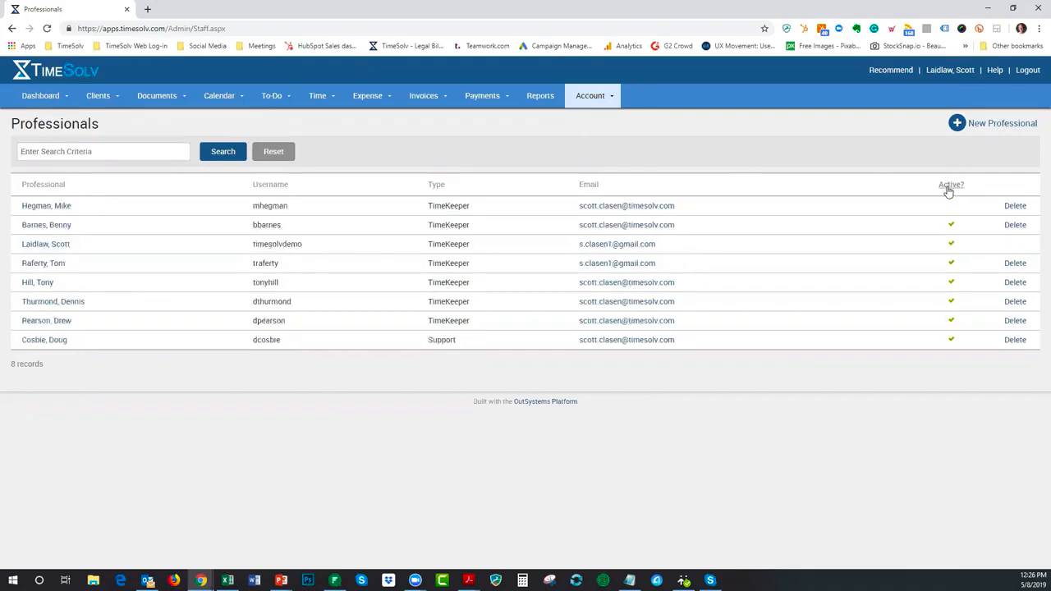
pyautogui.click(949, 187)
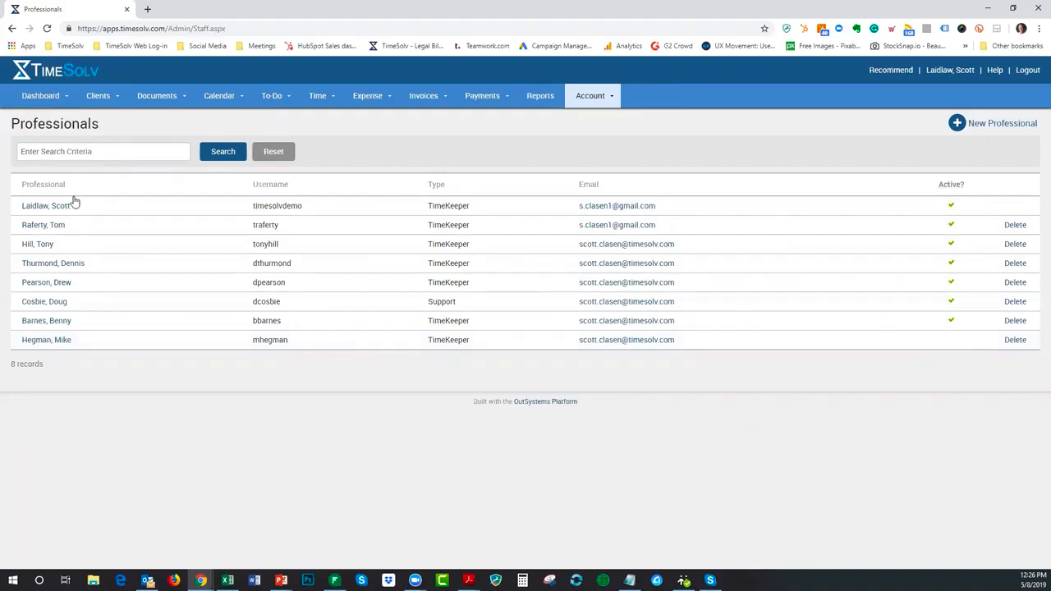
pyautogui.click(44, 184)
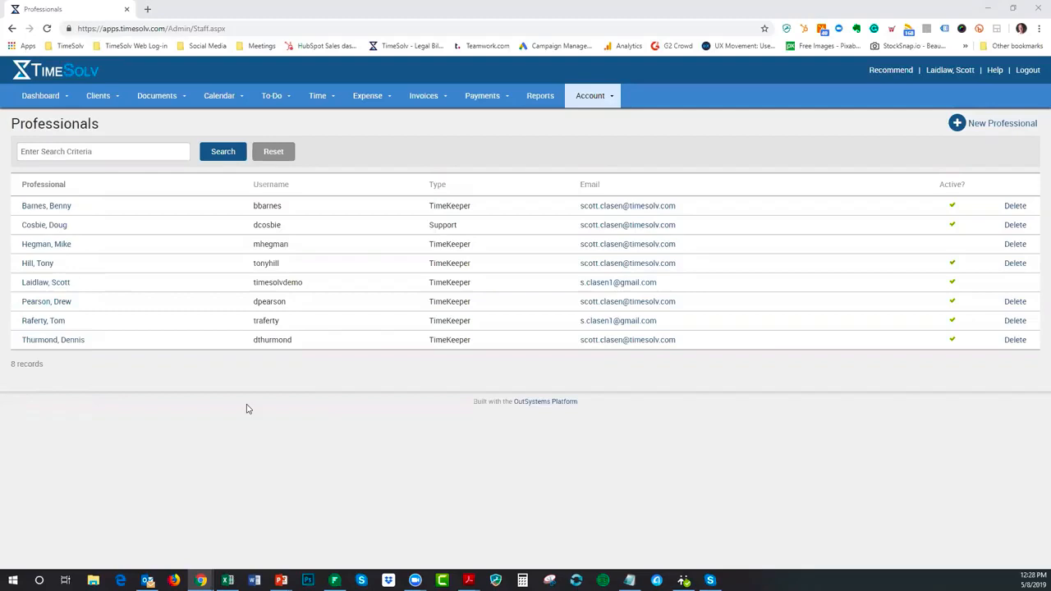
# Switch to the running PowerPoint slide show and advance it to the Questions? slide.
pyautogui.moveTo(281, 580)
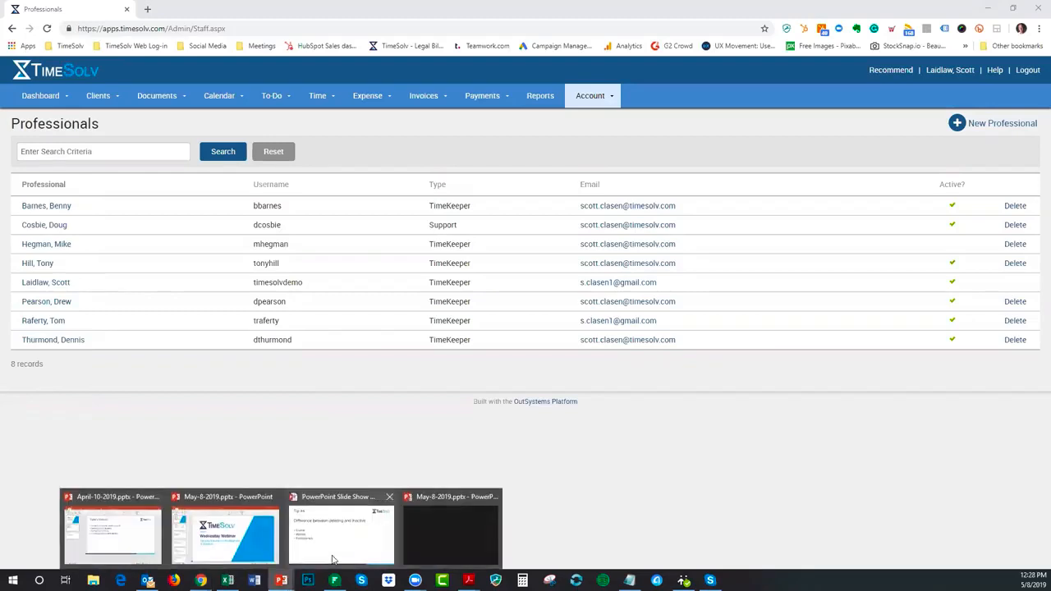
pyautogui.click(338, 557)
pyautogui.press('Right')
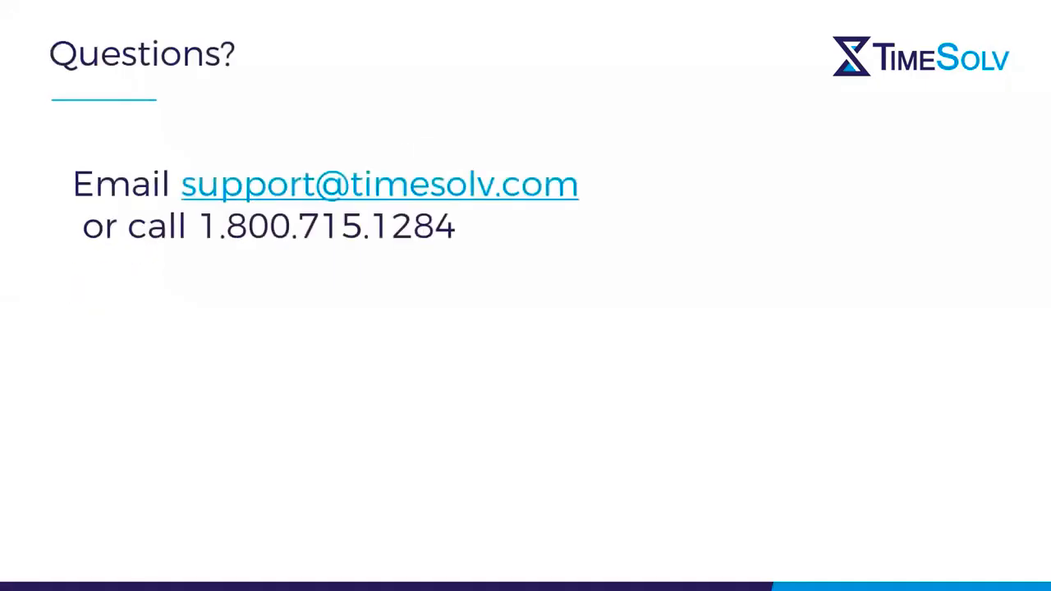